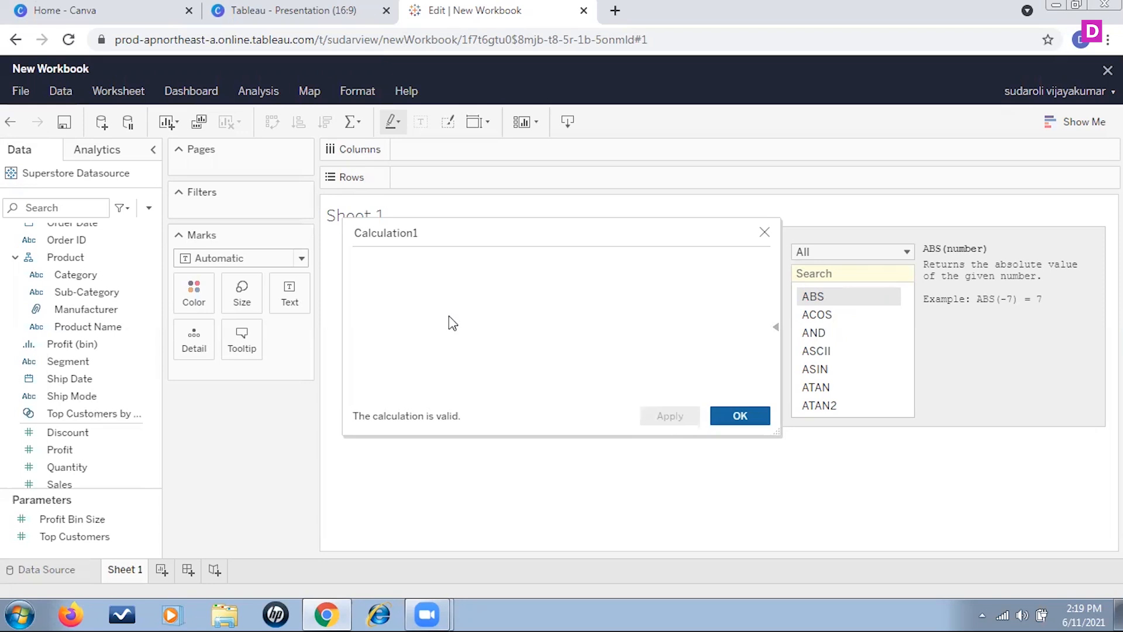
- Discard the empty calculation and create a new calculated field named minimum sales
click(764, 232)
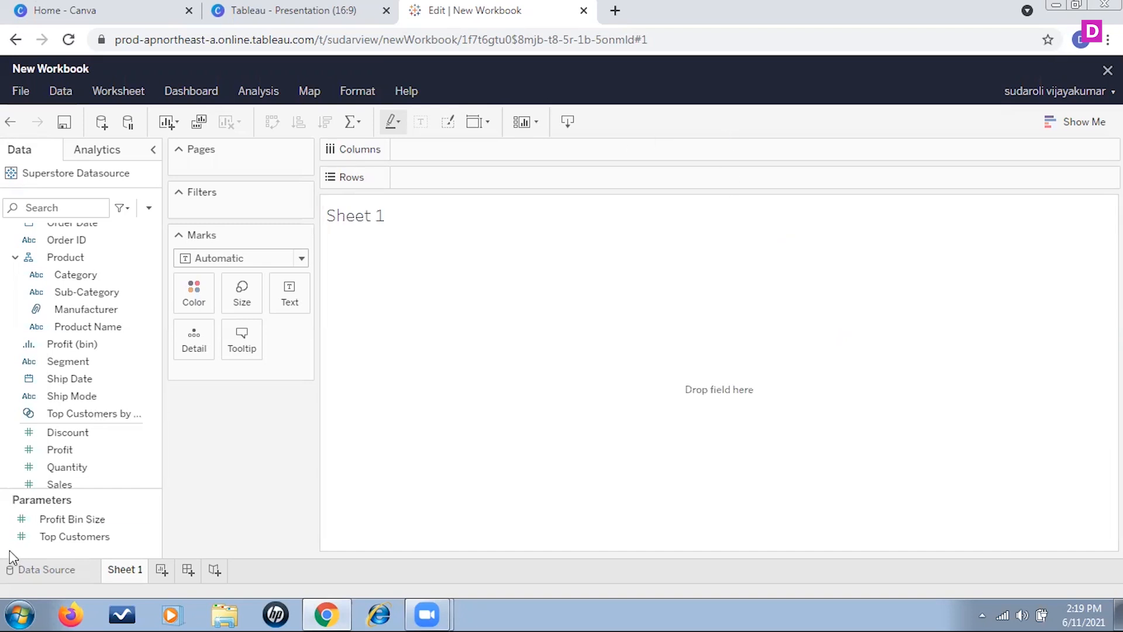
scroll(73, 362, down, 5)
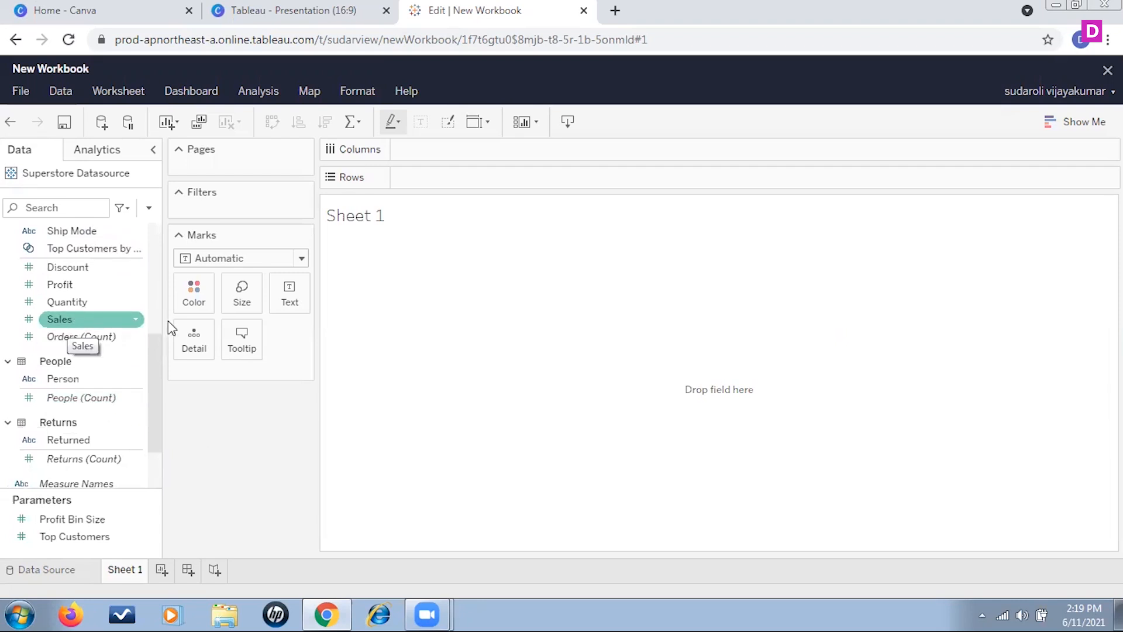
click(150, 209)
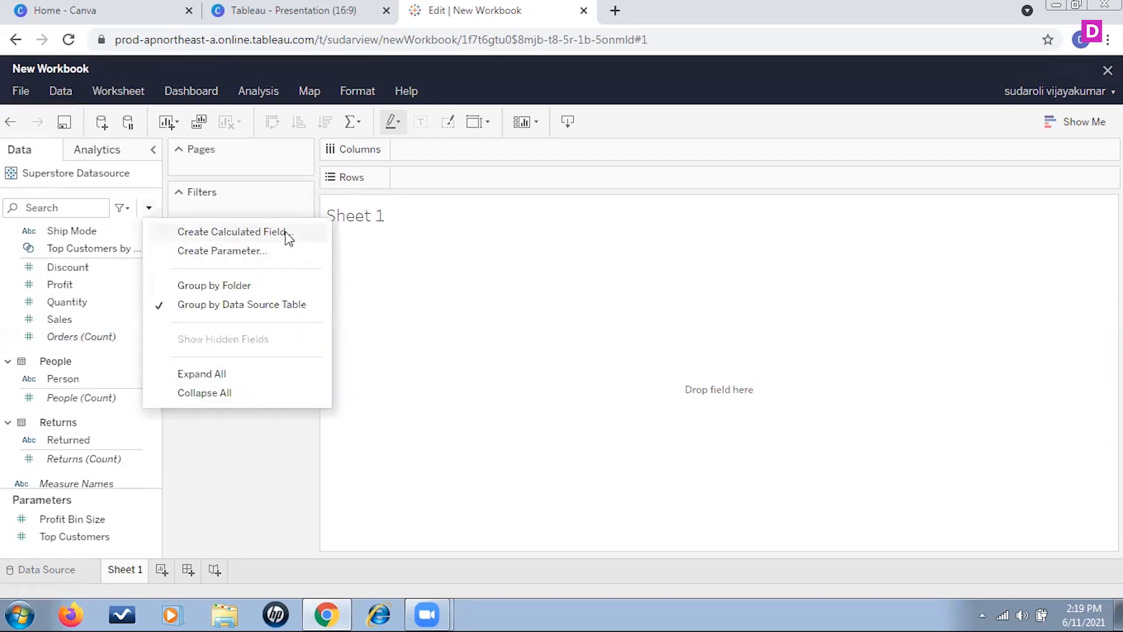
click(286, 232)
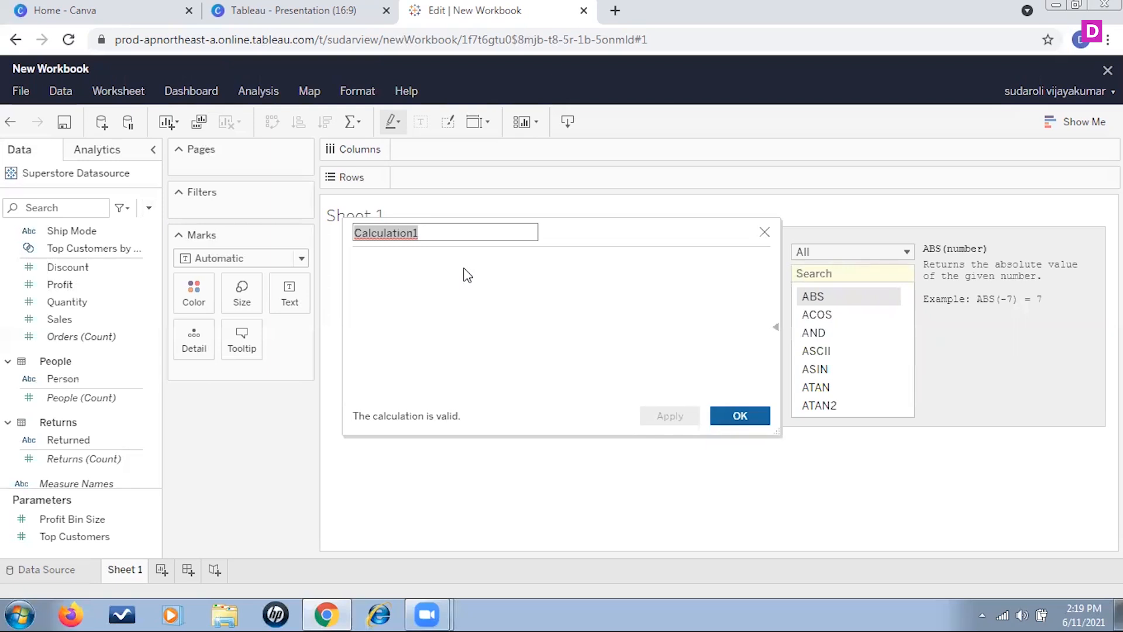
text(minimum )
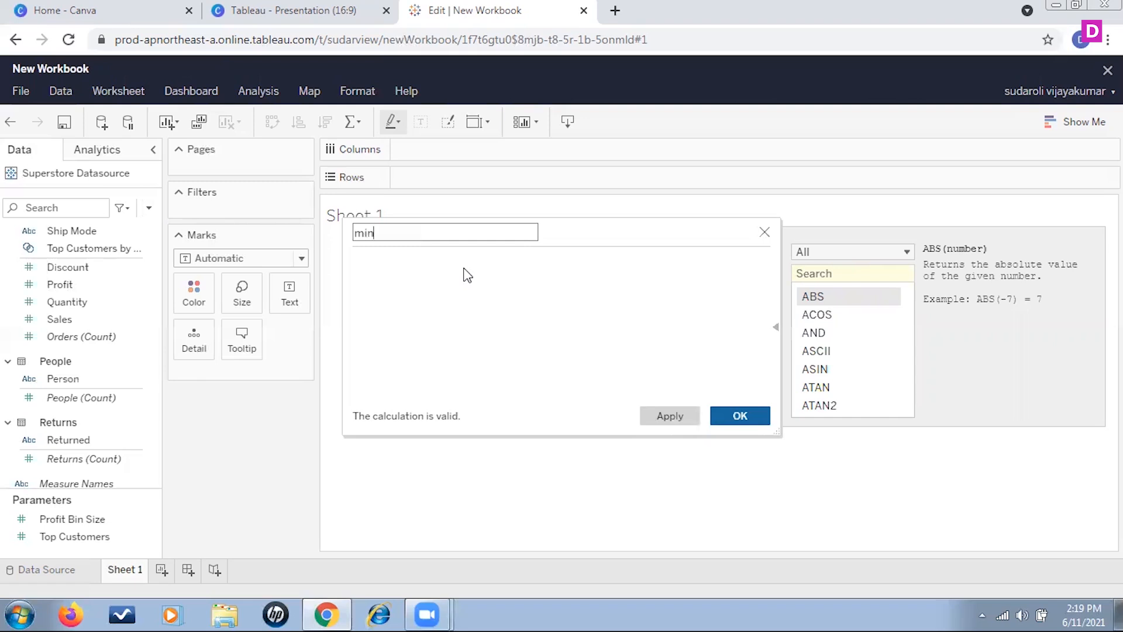
text(sales)
- Enter the formula MIN([Sales]) for minimum sales and save the calculation
click(389, 276)
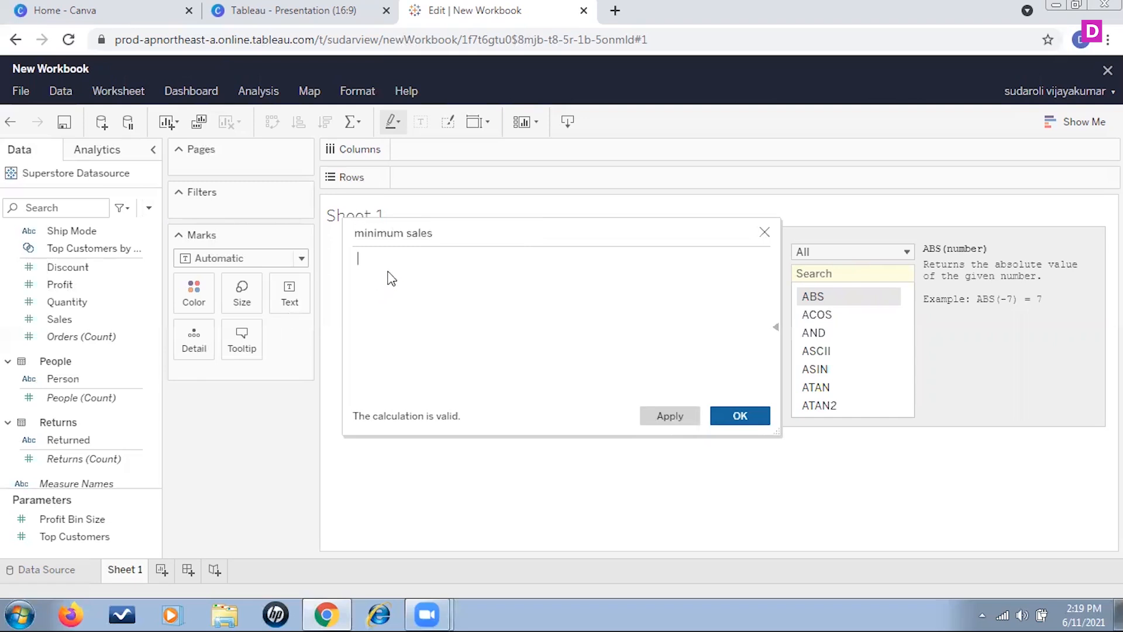
text(min)
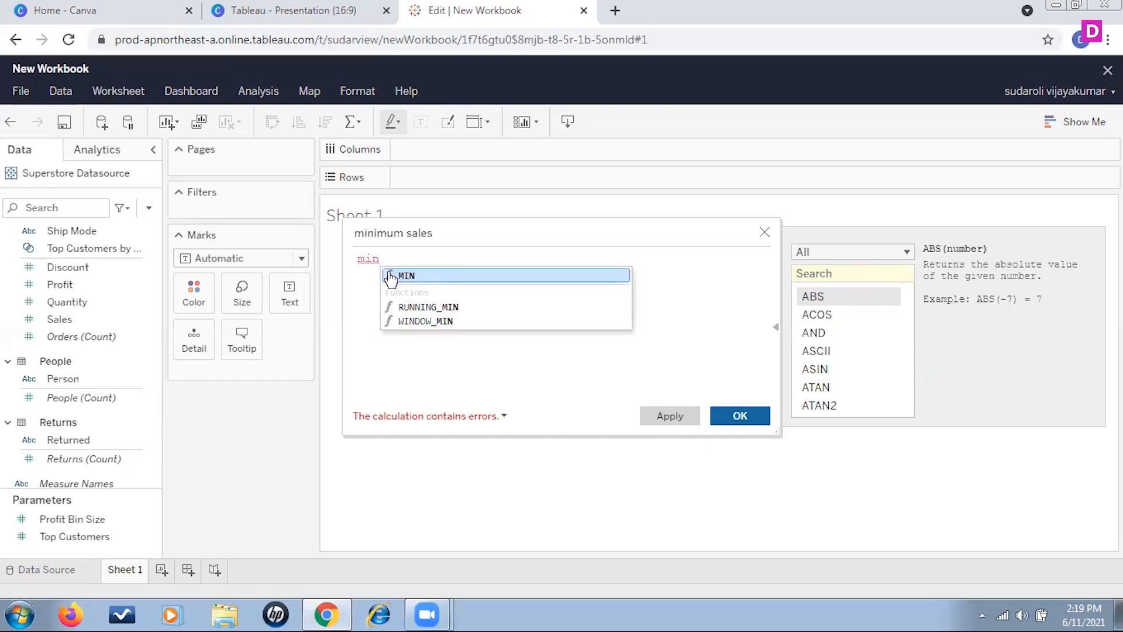
click(419, 278)
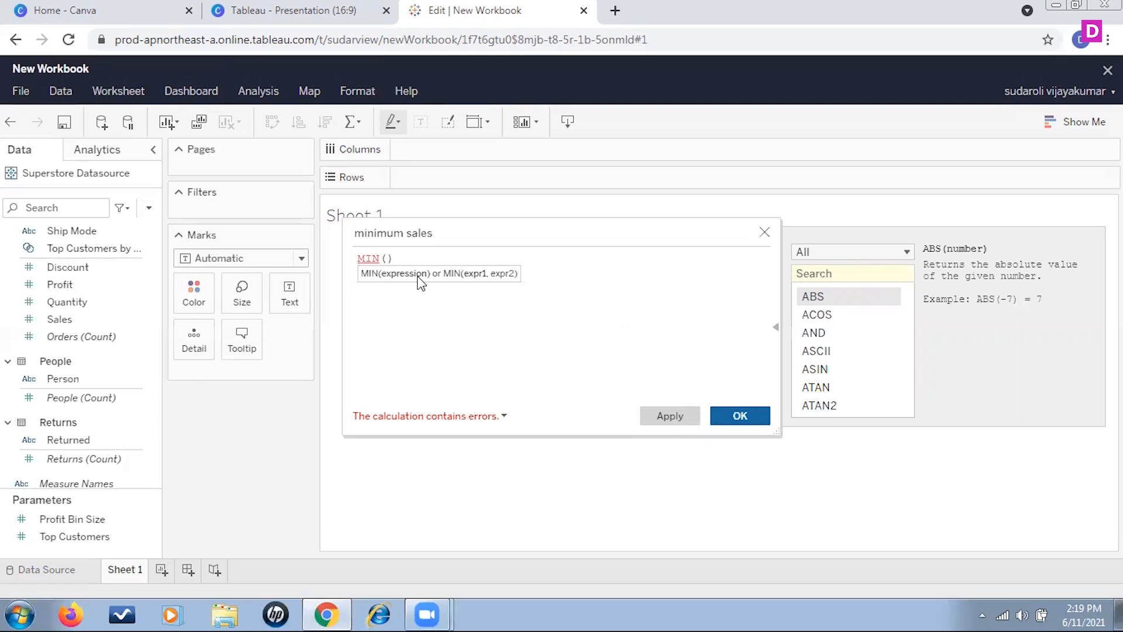
text(sales)
click(448, 278)
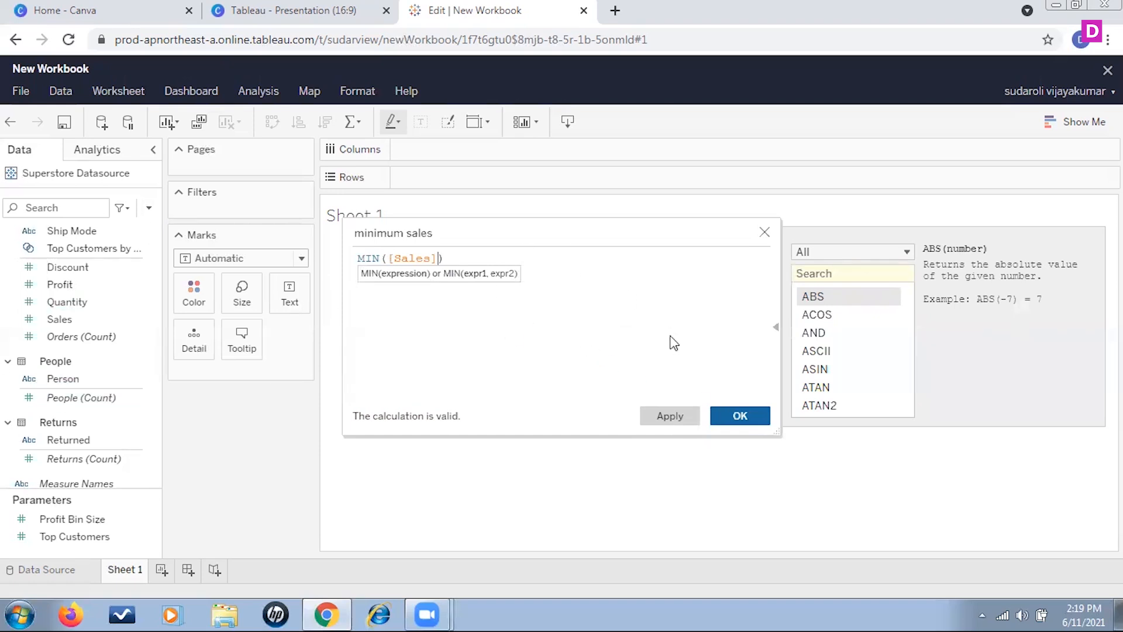
click(753, 416)
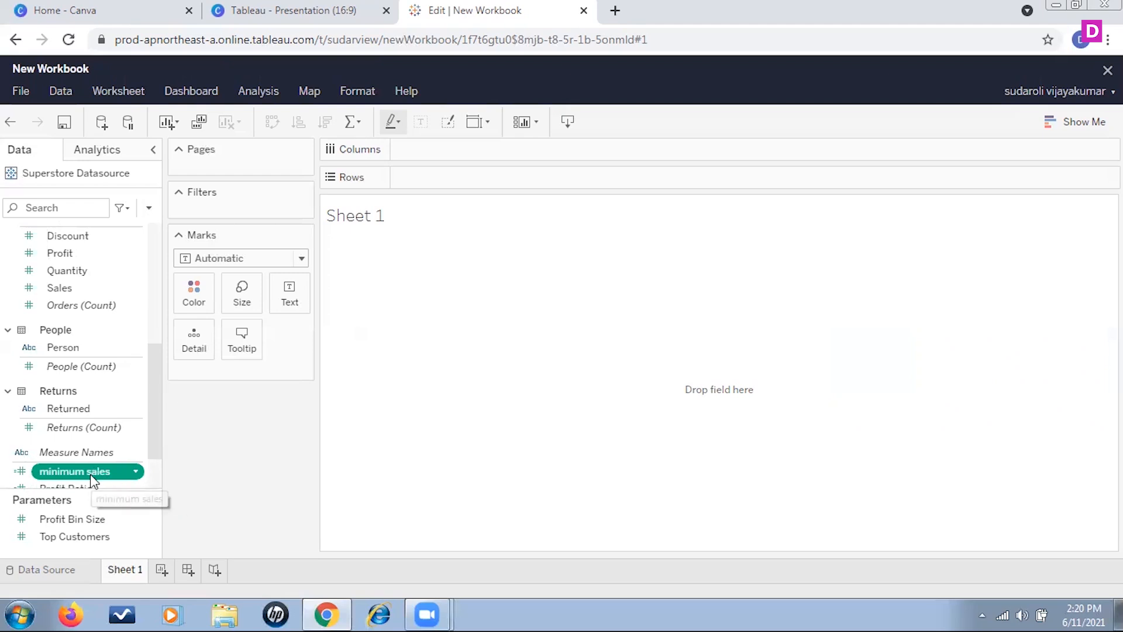
- Place Category on Rows
scroll(90, 269, up, 3)
scroll(64, 288, up, 1)
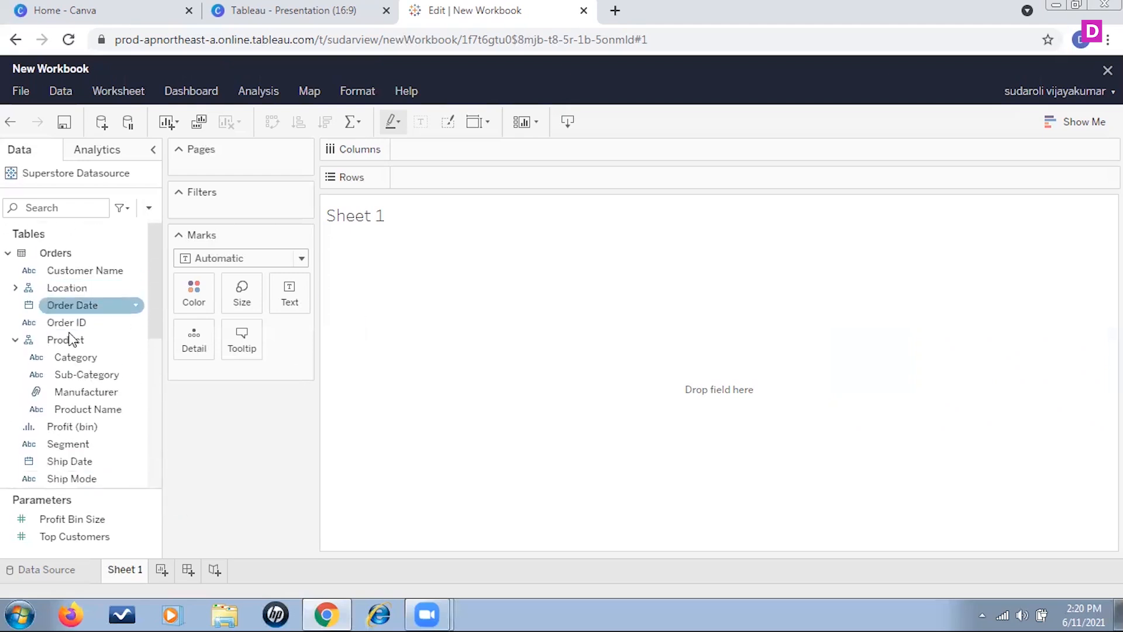
drag(90, 358, 475, 177)
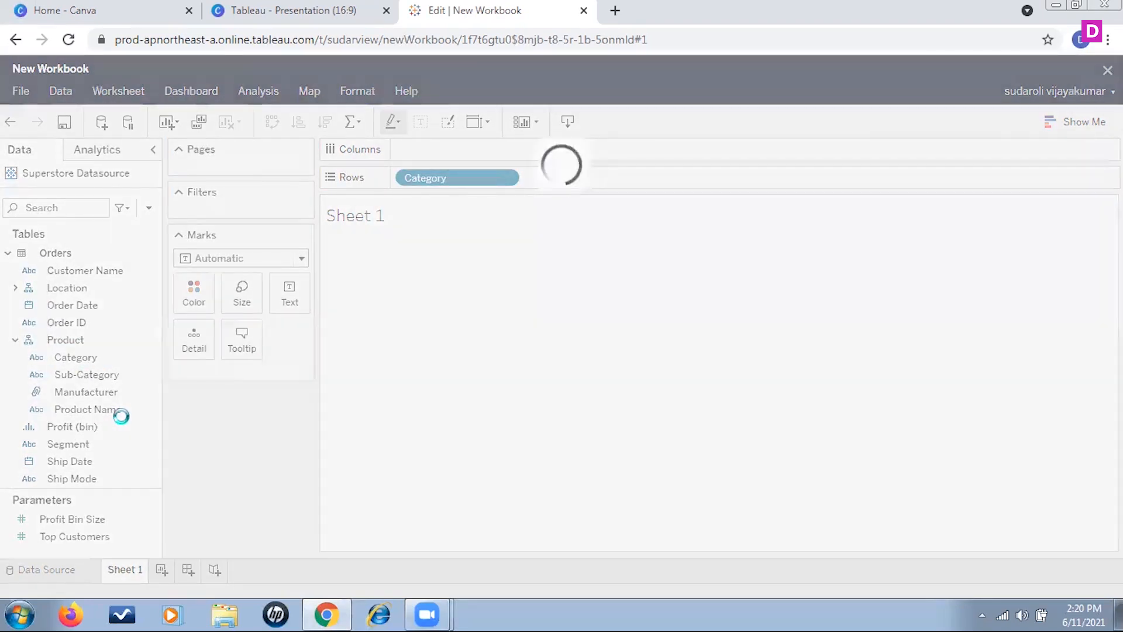
- Add minimum sales to the Marks card and show it as Text
drag(157, 314, 138, 454)
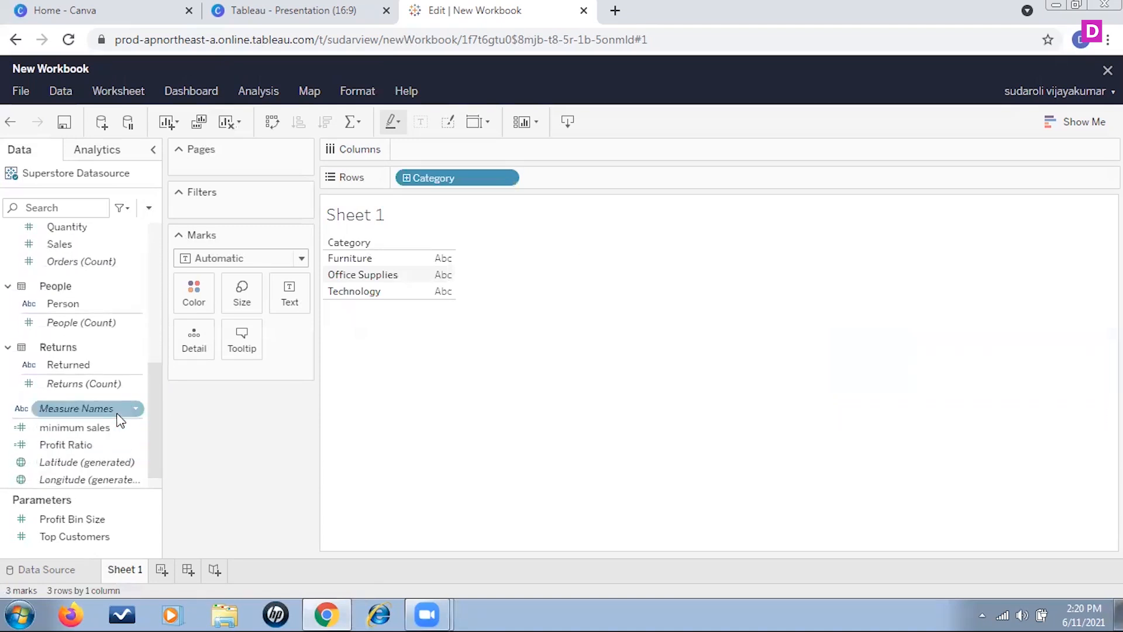
scroll(127, 409, up, 3)
scroll(127, 424, down, 3)
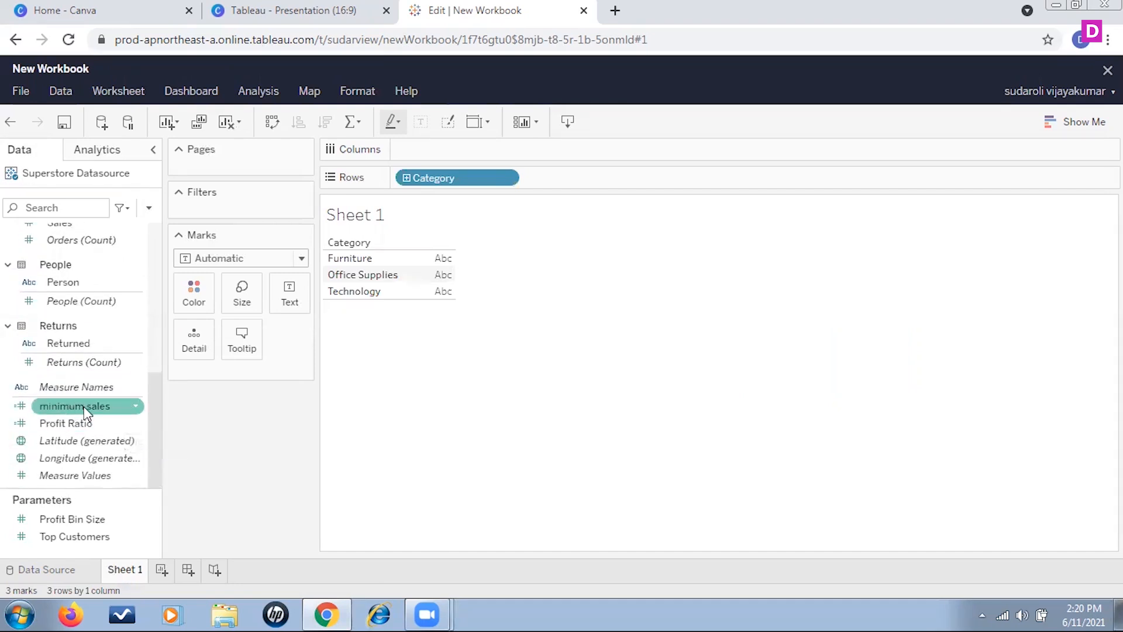
drag(86, 412, 235, 374)
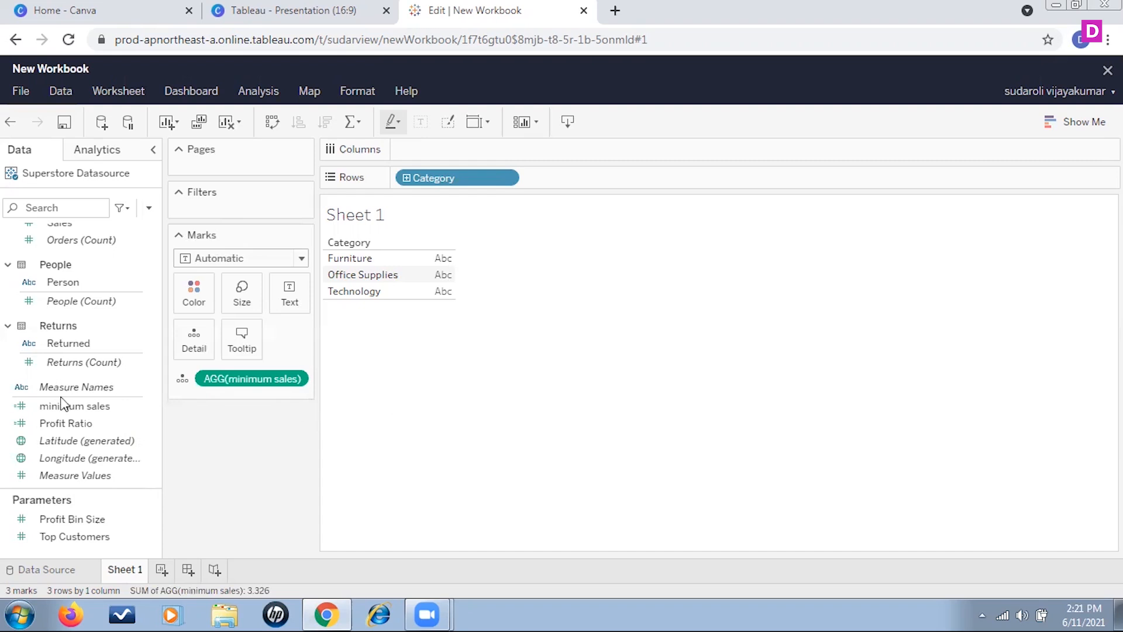
click(183, 380)
click(211, 418)
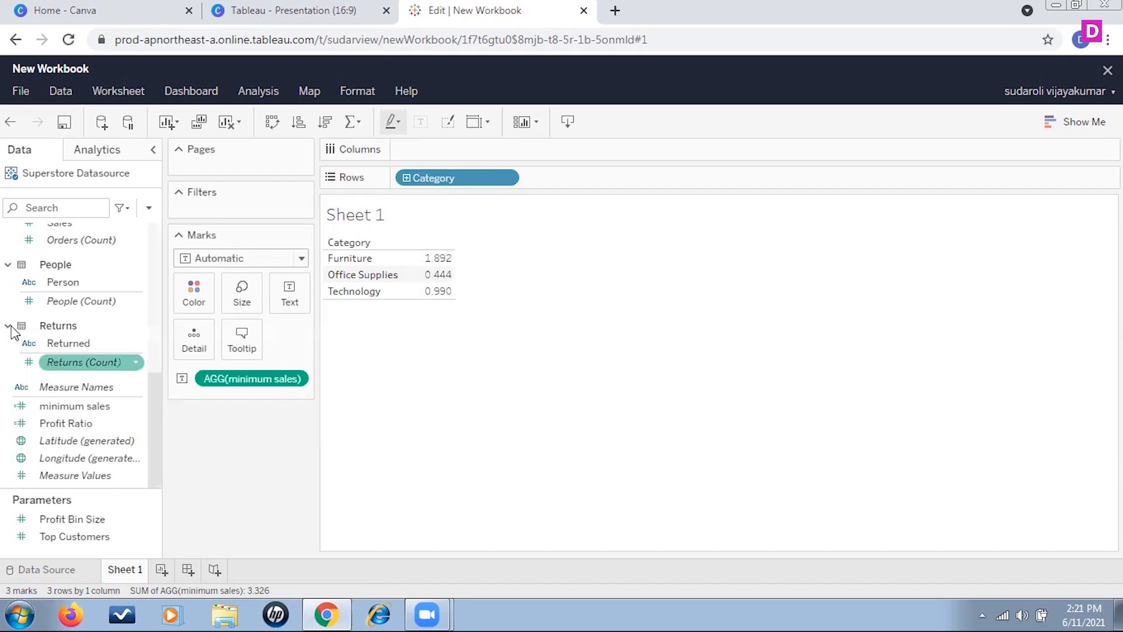
- Add Sub-Category to Rows after Category
drag(155, 395, 160, 260)
drag(88, 355, 579, 179)
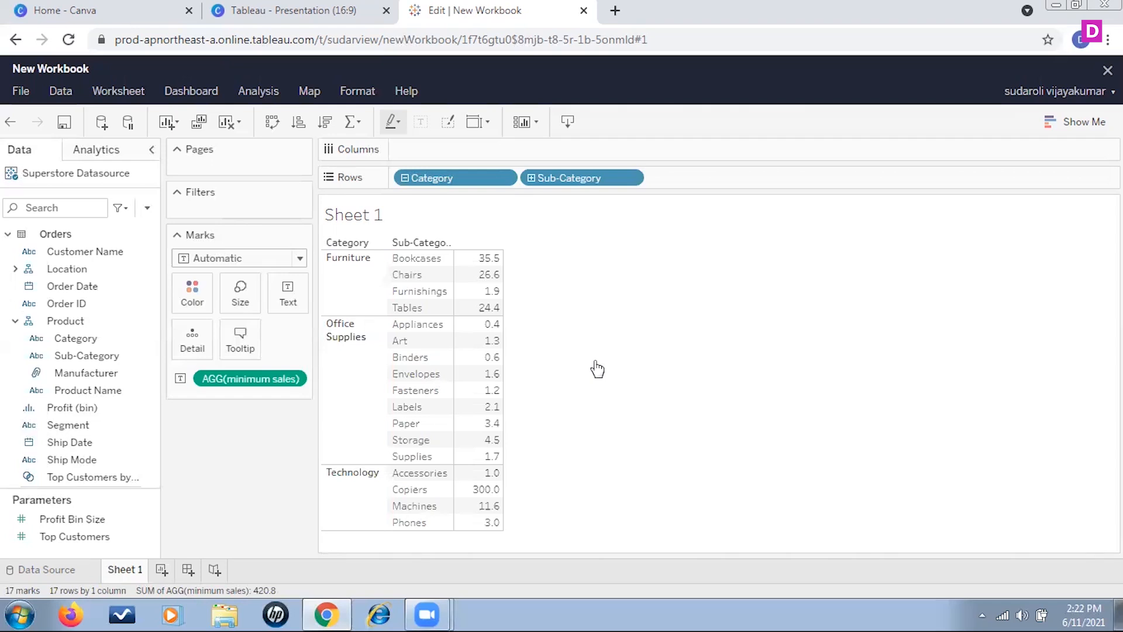
- Create another calculated field named sample
click(147, 209)
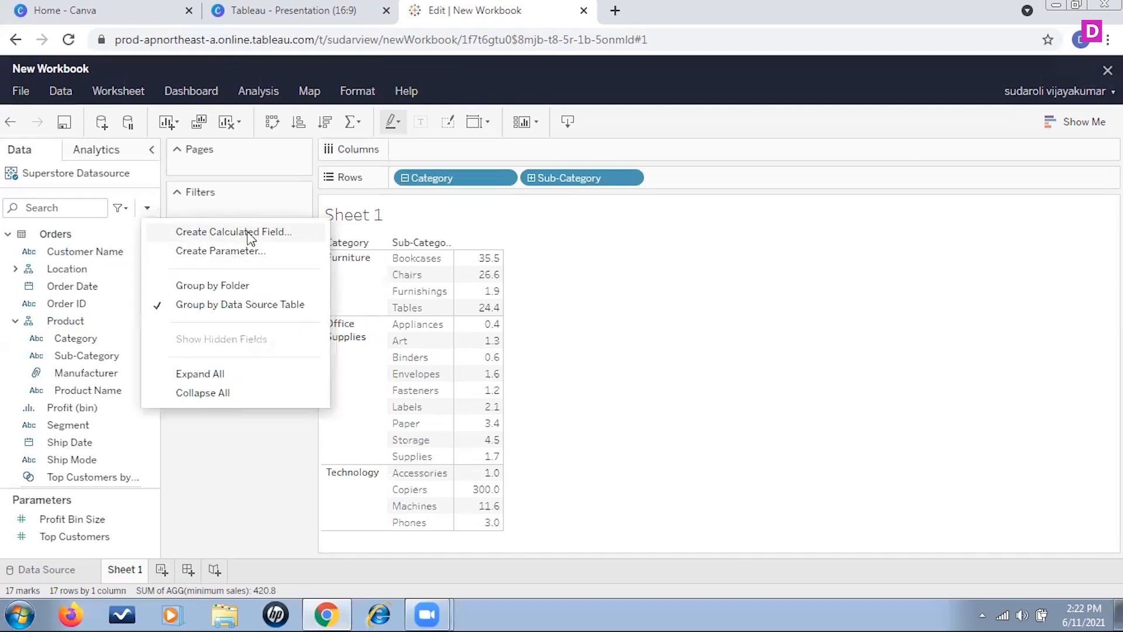
click(251, 232)
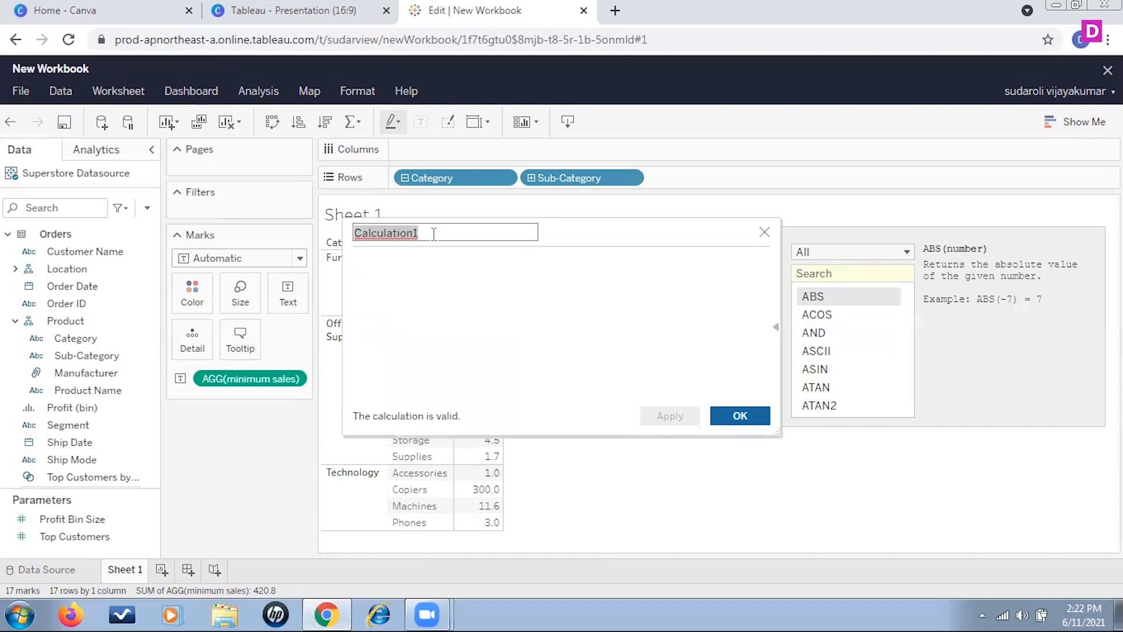
text(sample)
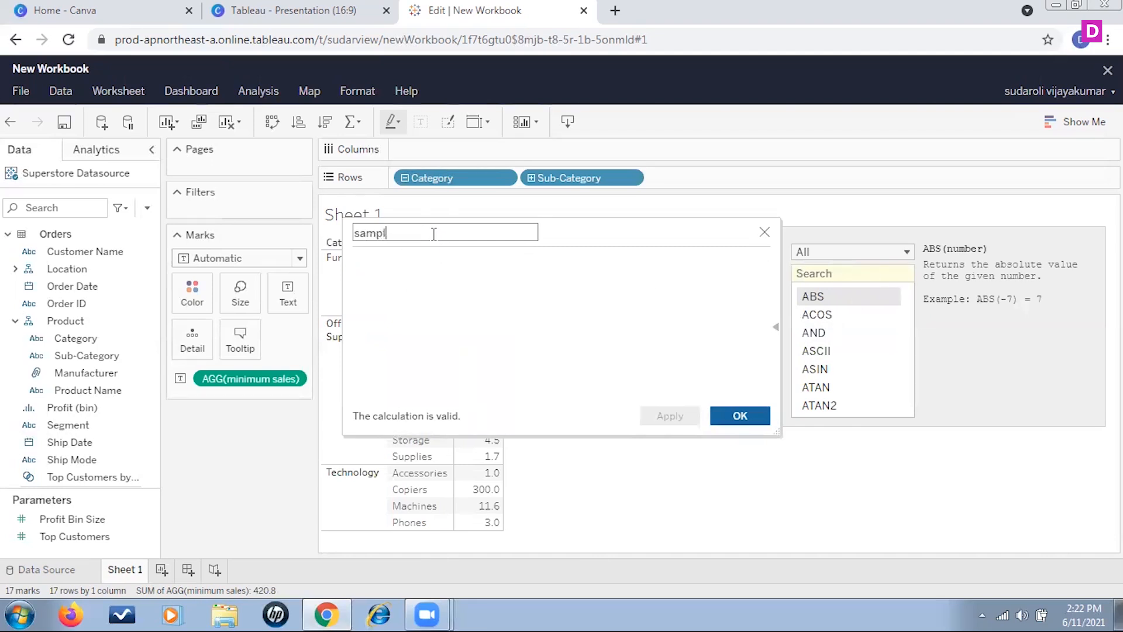
click(430, 293)
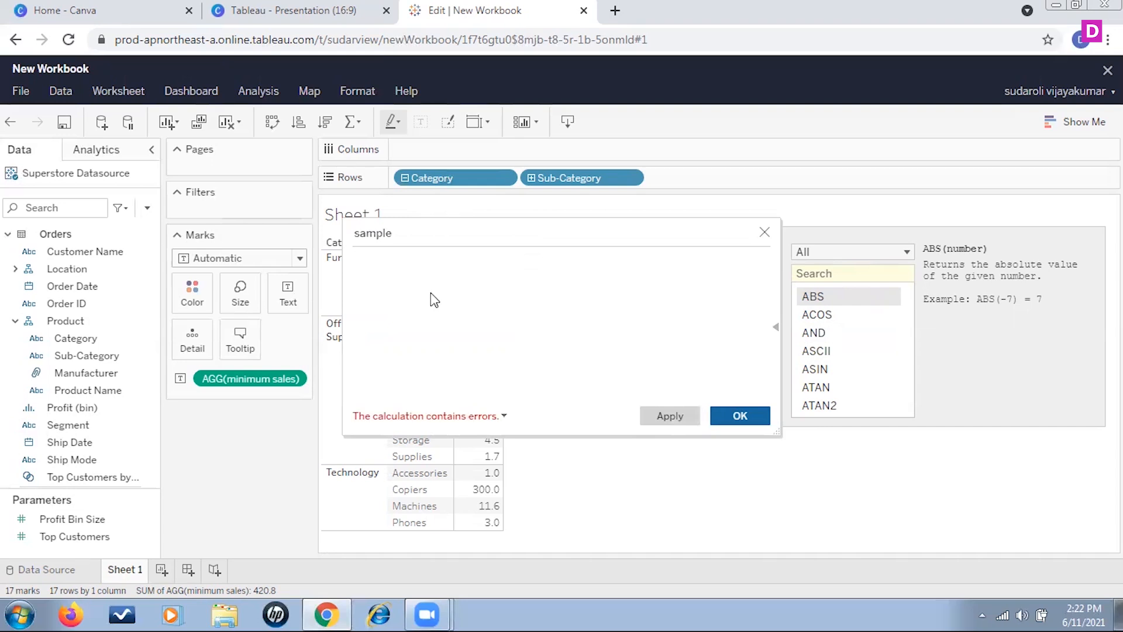
- Try writing an ABS formula on Sales in the sample calculation
text(abs)
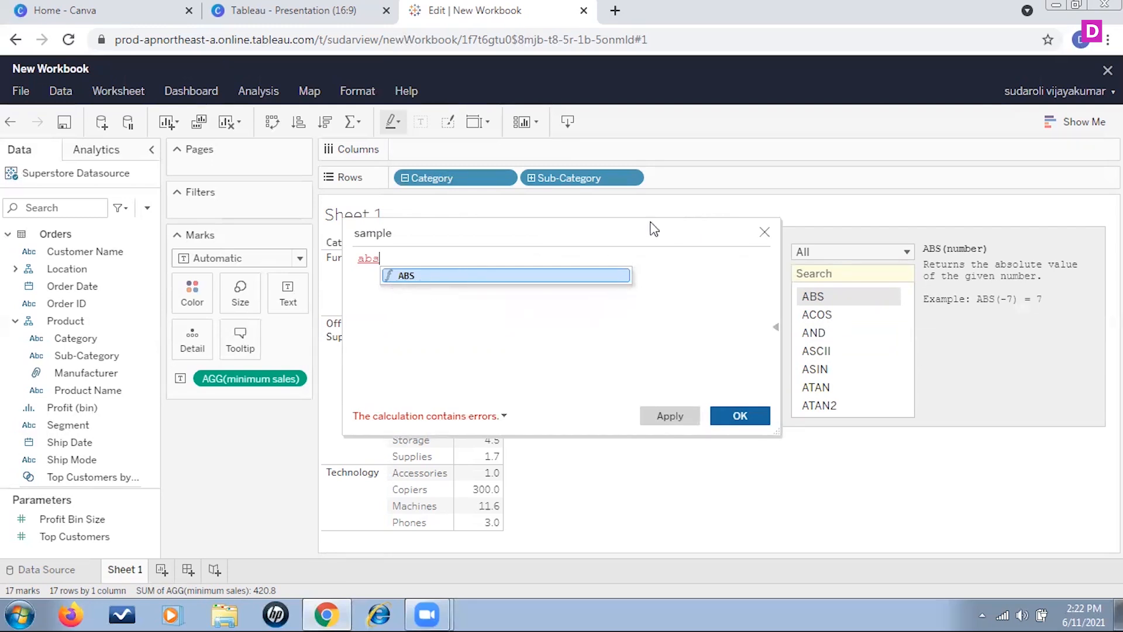
drag(630, 228, 488, 221)
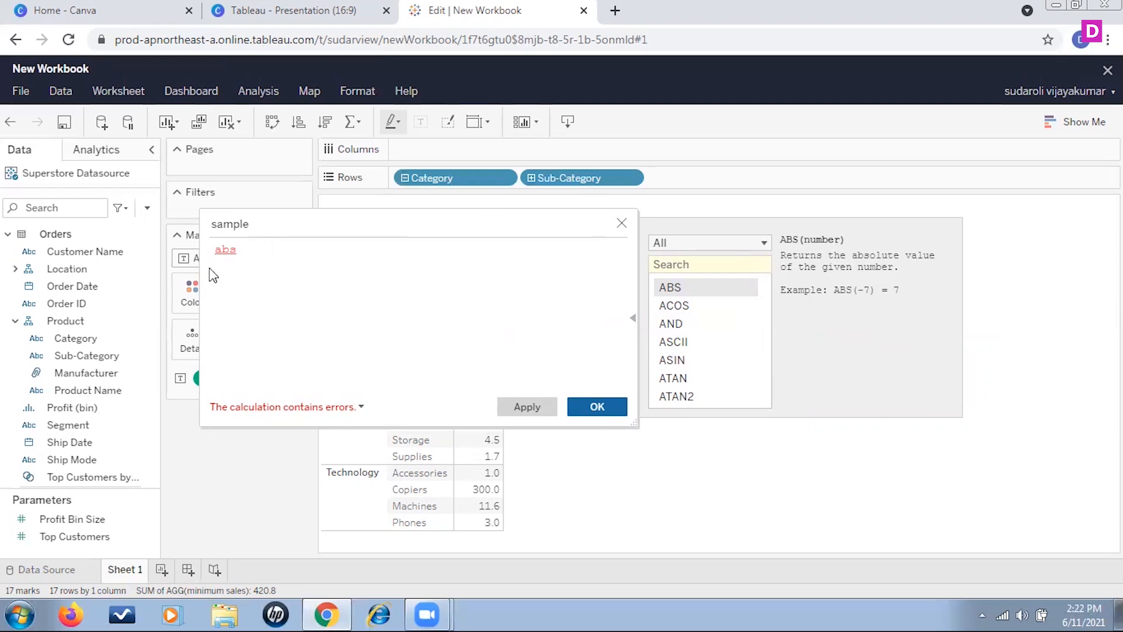
text(()
text(sales))
key(BackSpace)
key(BackSpace)
key(BackSpace)
key(BackSpace)
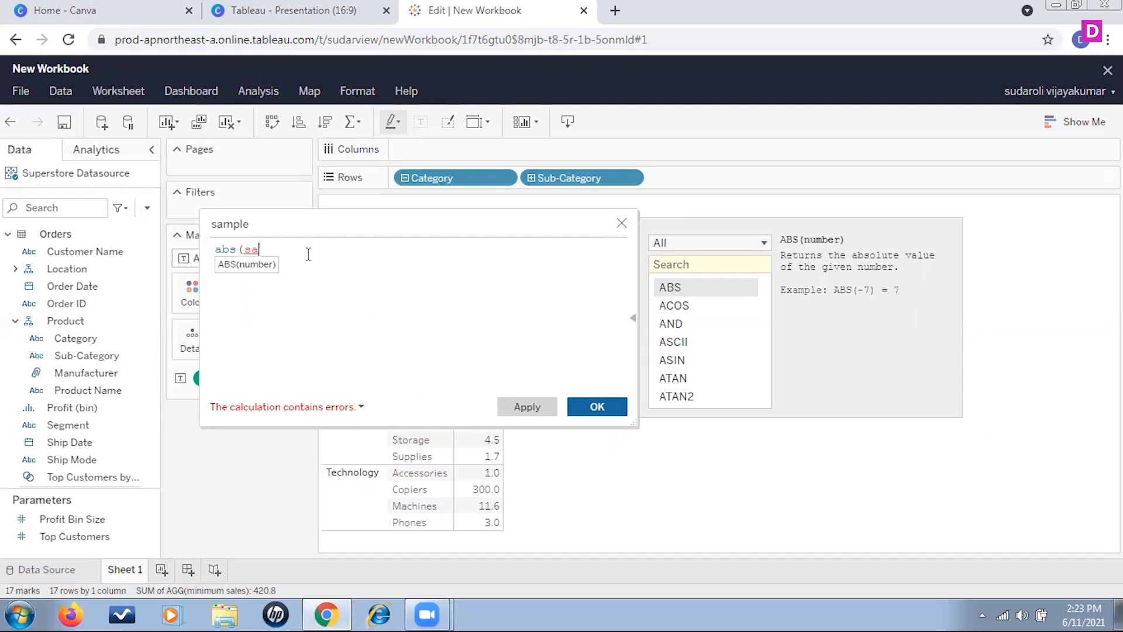
click(308, 269)
drag(303, 255, 171, 259)
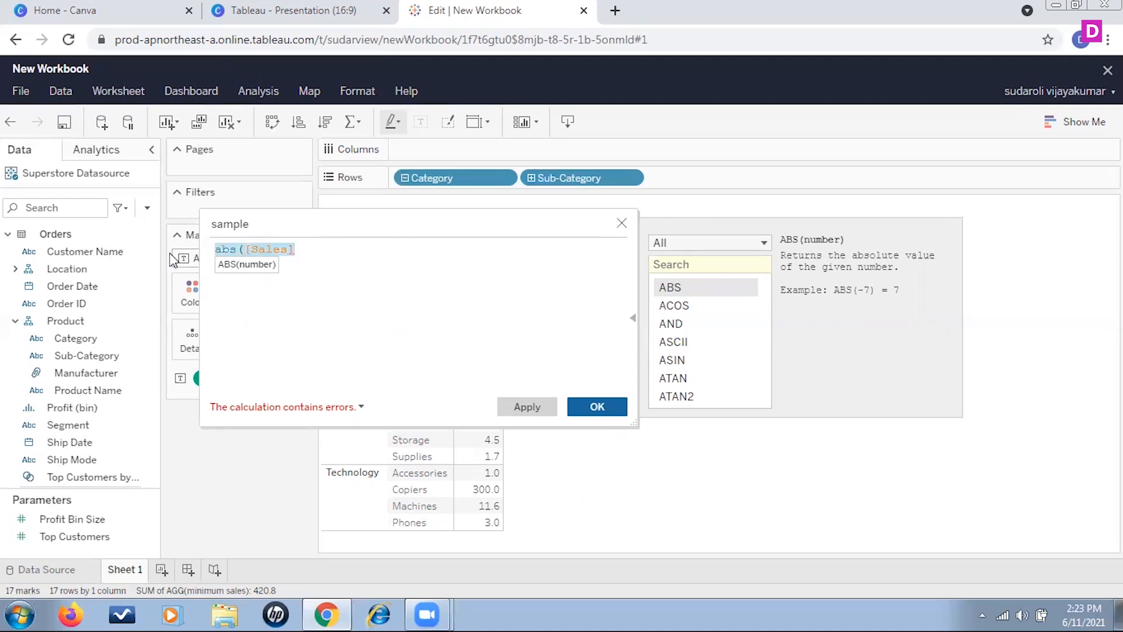
- Replace the formula with ACOS(1) in the sample calculation
text(ac)
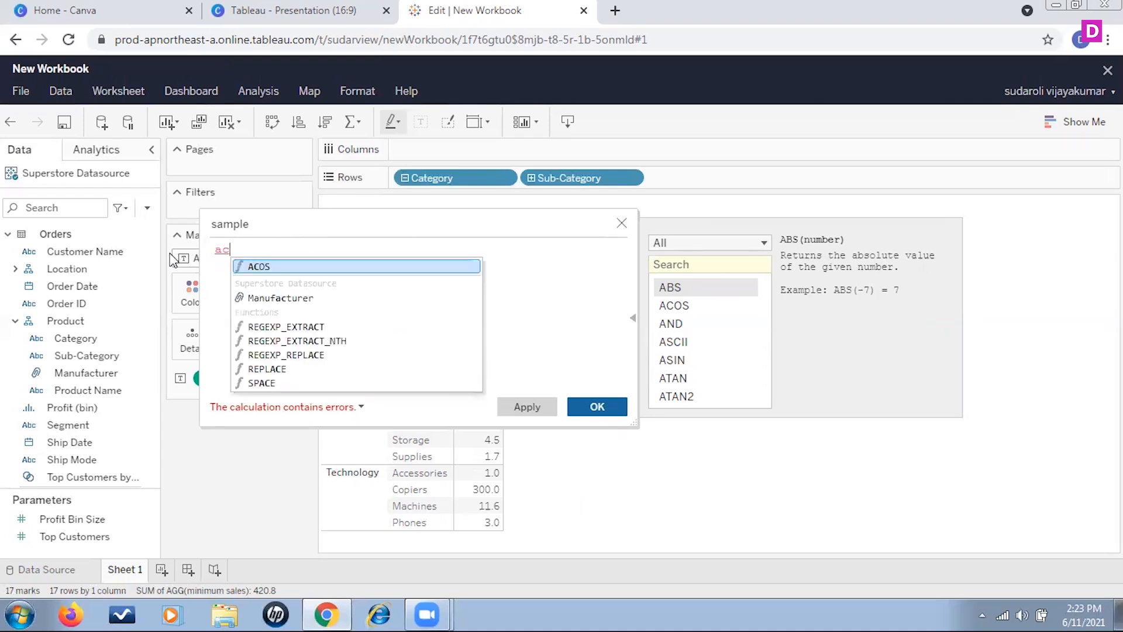
click(258, 268)
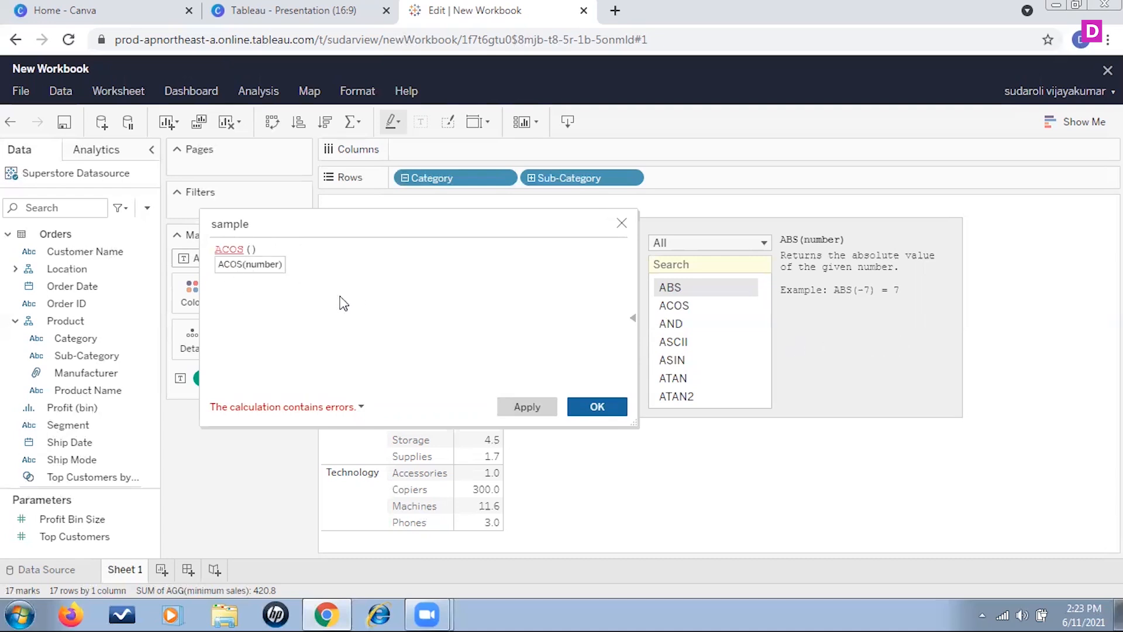
click(686, 310)
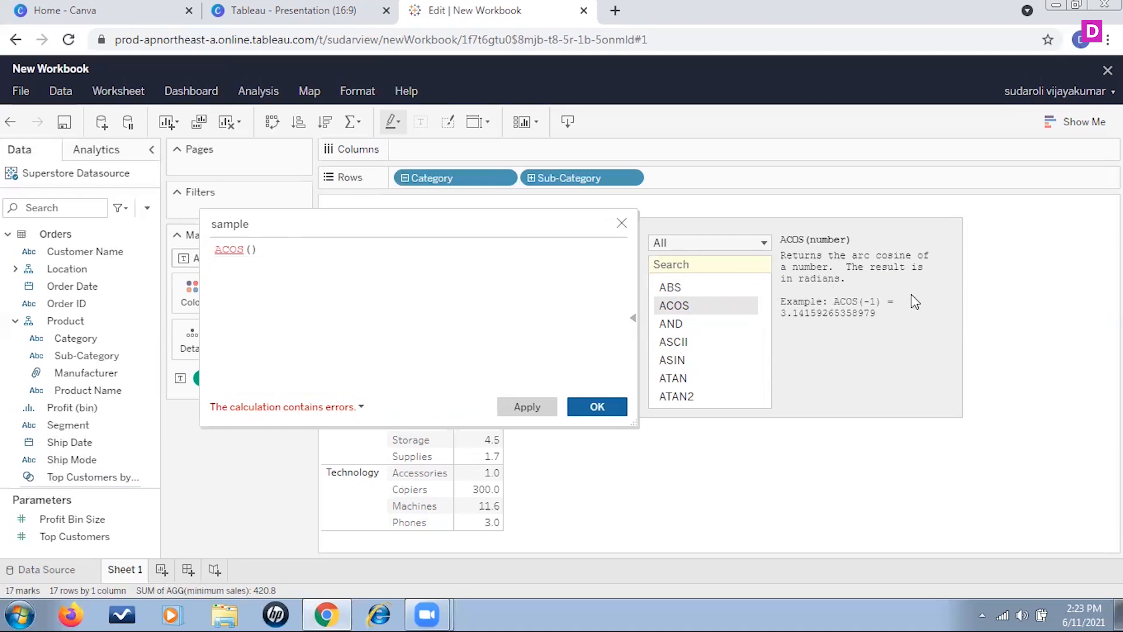
click(252, 249)
text(1)
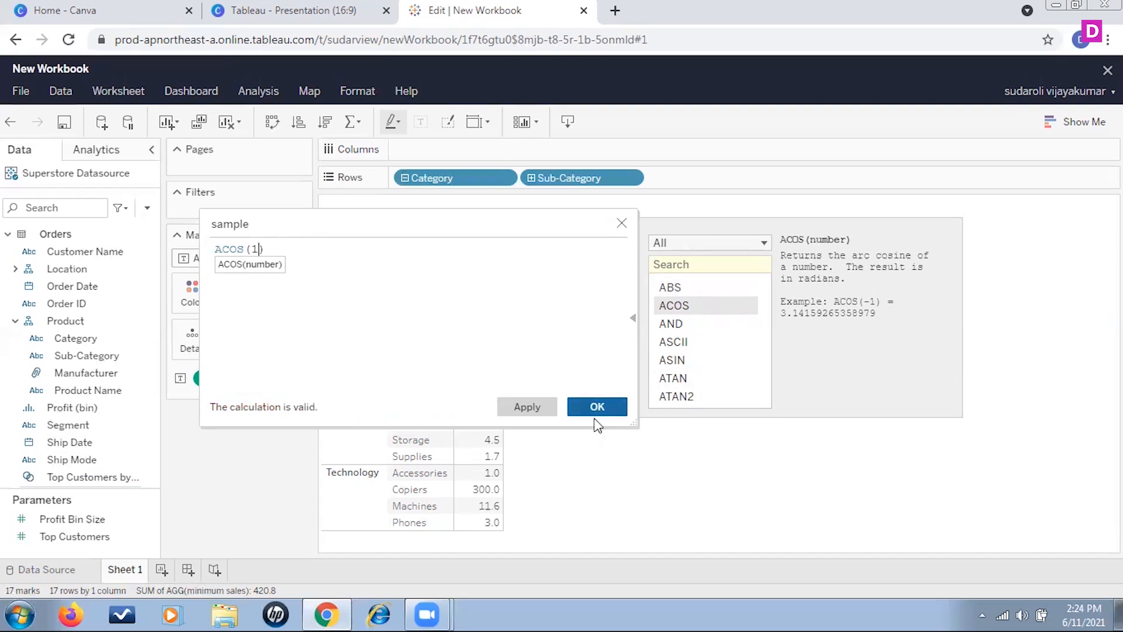
- Read the function descriptions for ASIN, ATAN and ATAN2 in the function list
click(683, 363)
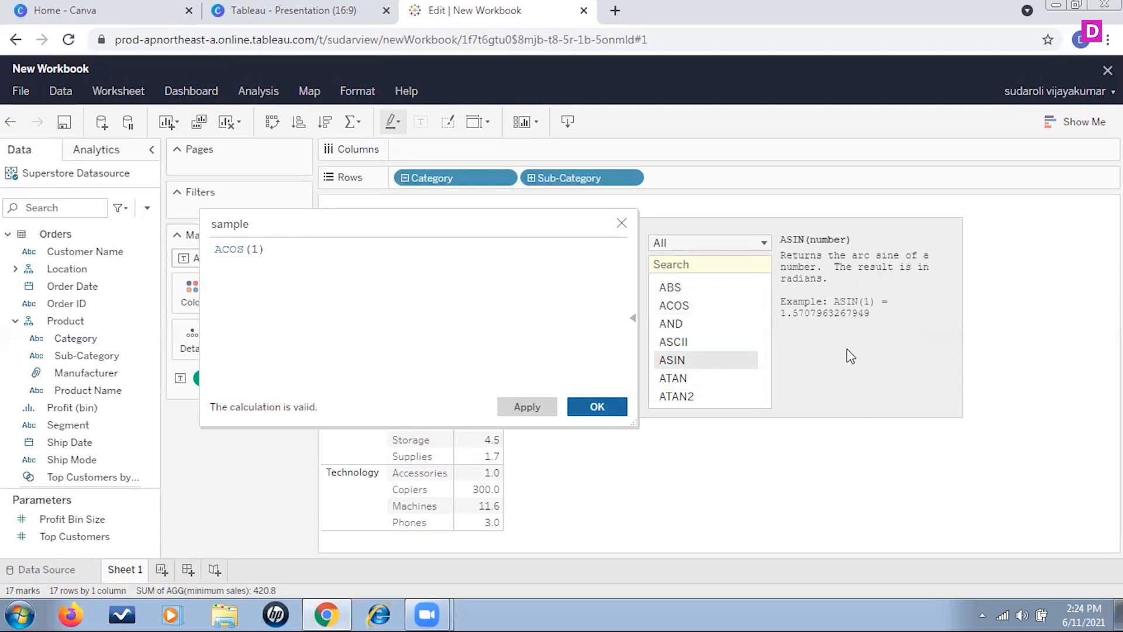
click(693, 380)
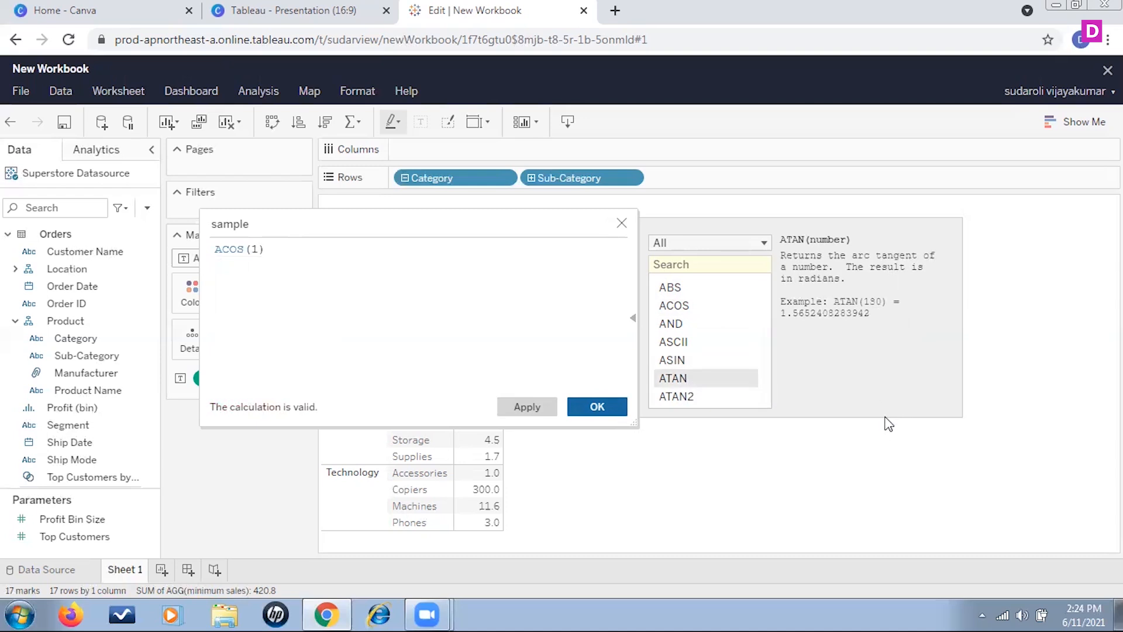
click(705, 400)
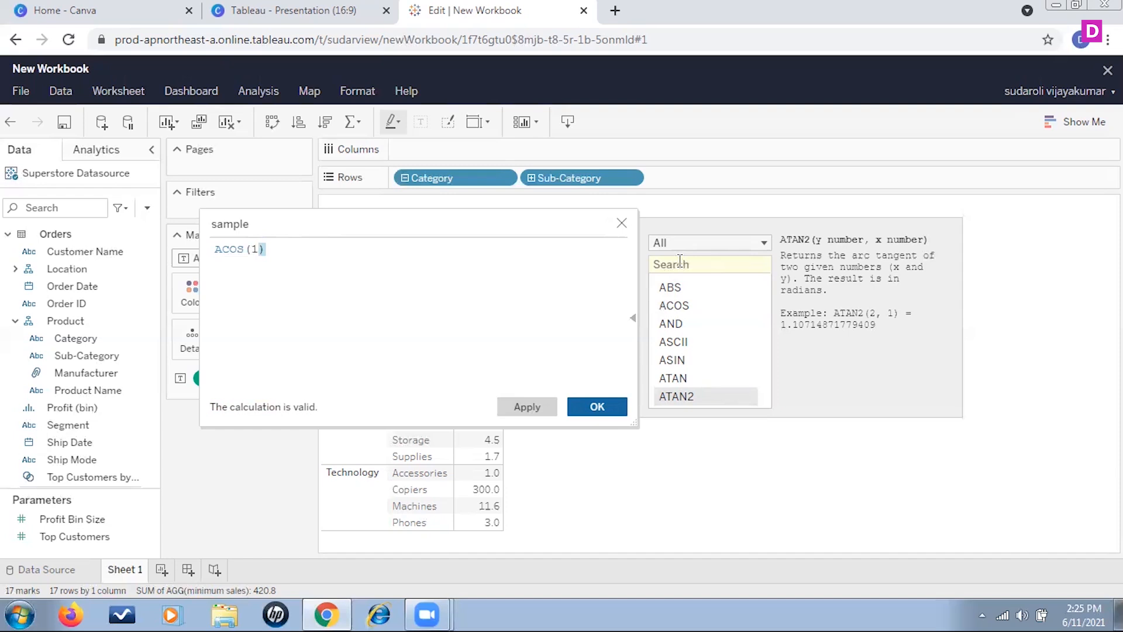
- Search the function list for ceil, floor and exp to read their descriptions
text(ceil)
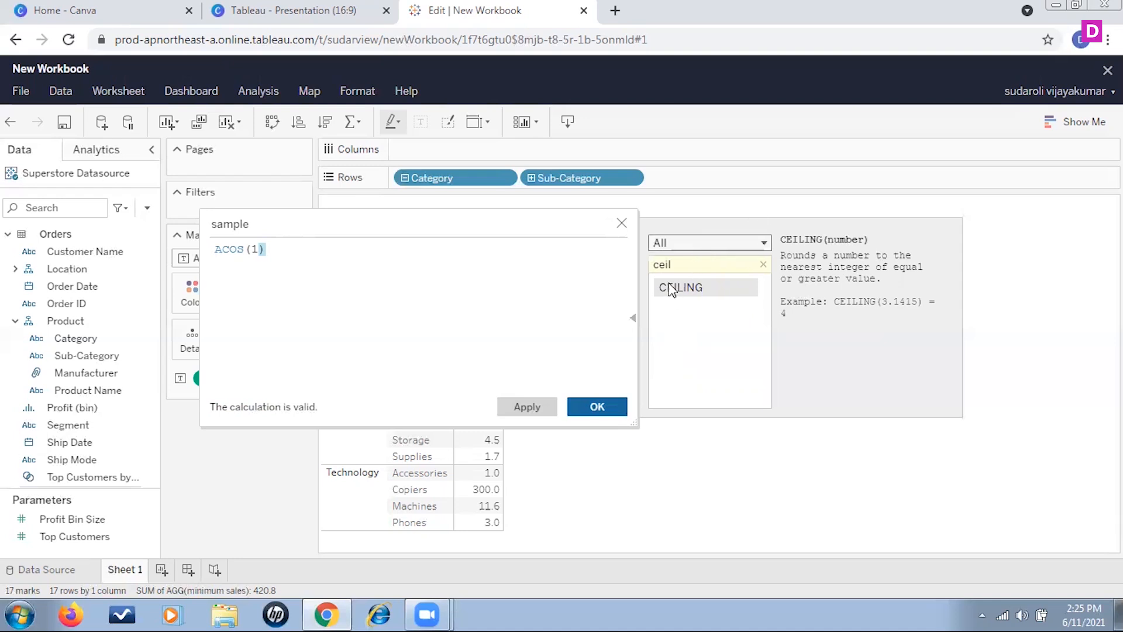
double_click(675, 272)
text(floor)
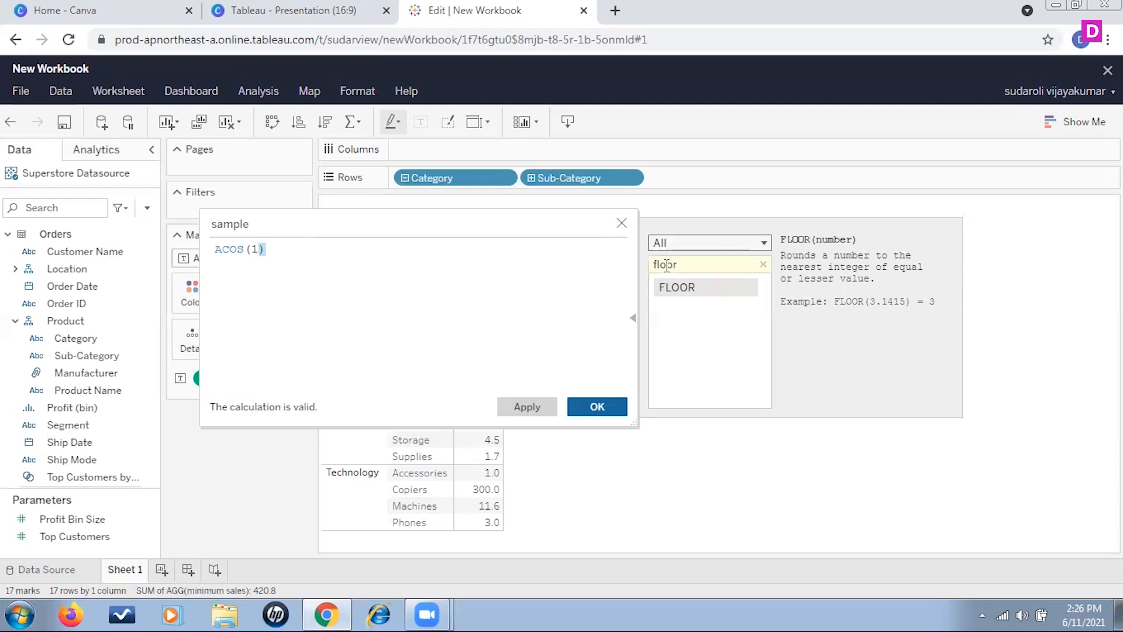
double_click(686, 264)
text(exp)
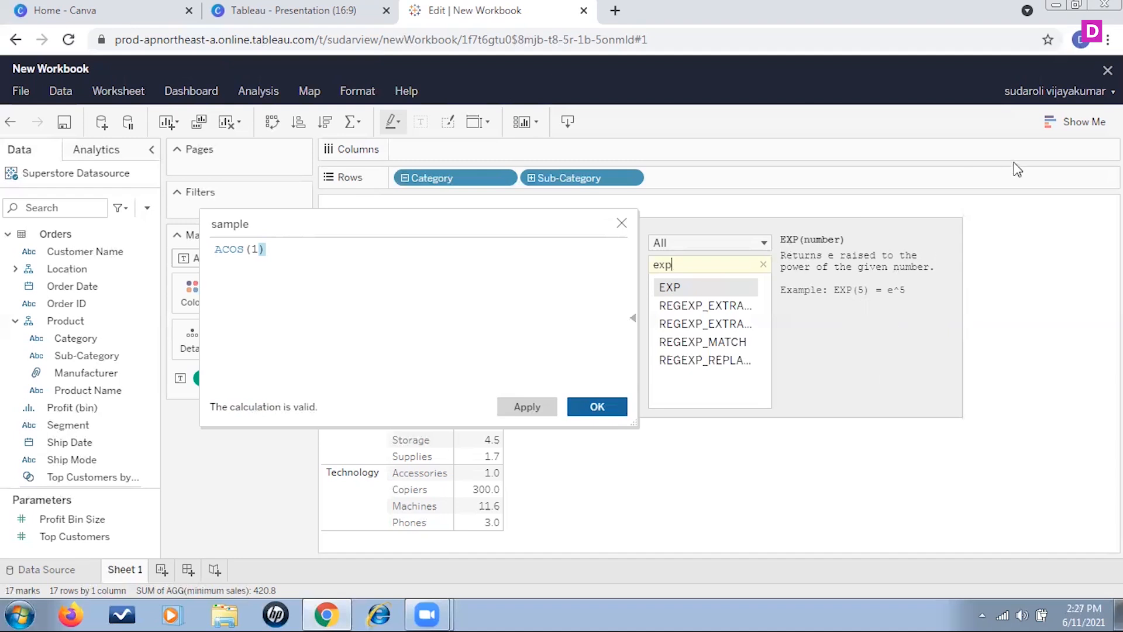
- Search the function list for HEXBIN, LN and LOG to read their descriptions
key(ctrl+a)
text(hexb)
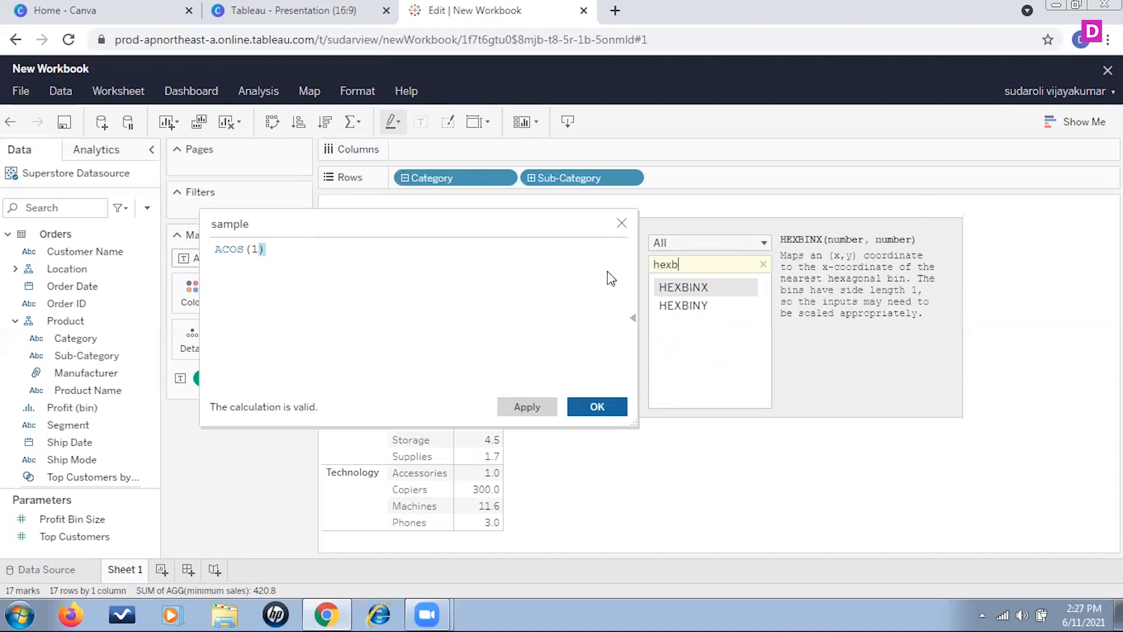
text(in)
drag(735, 264, 672, 264)
key(ctrl+a)
text(ln)
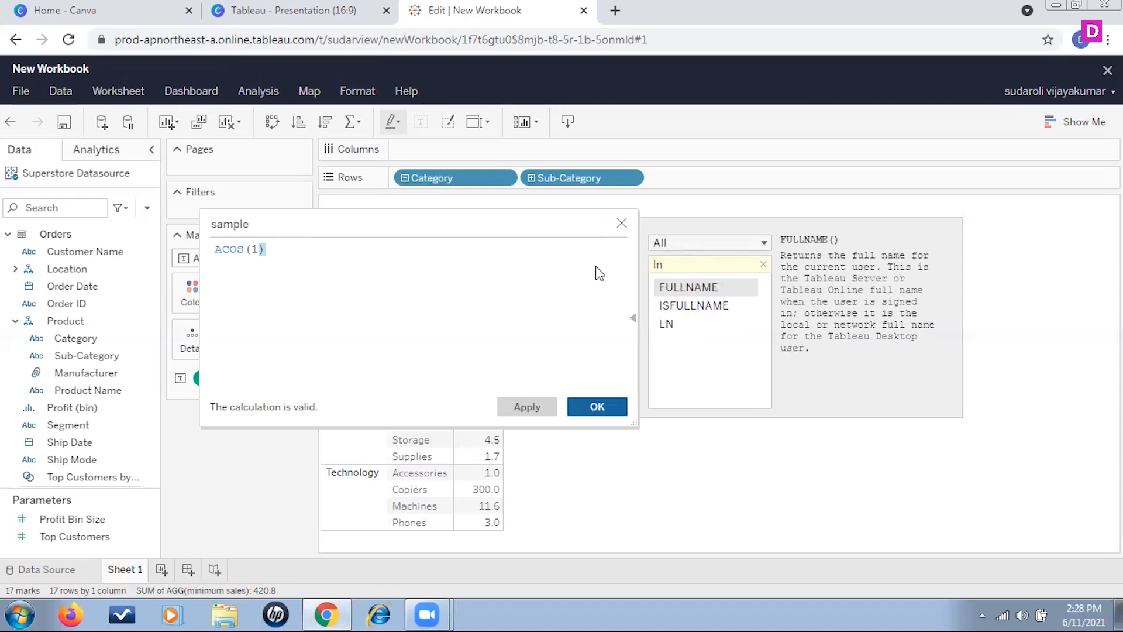
click(669, 329)
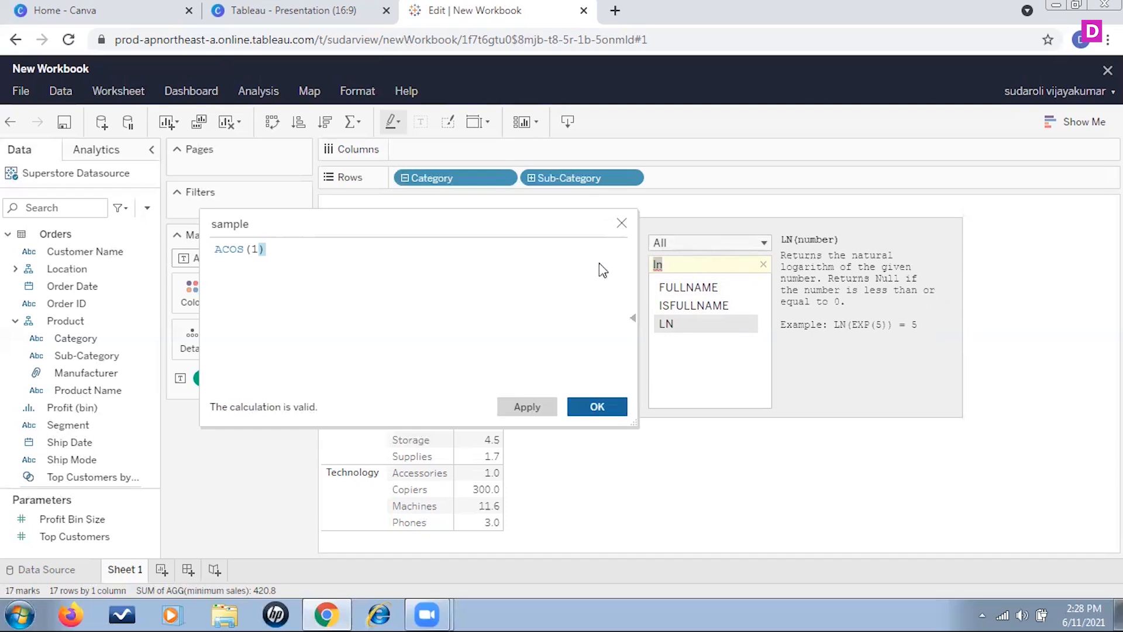
text(log)
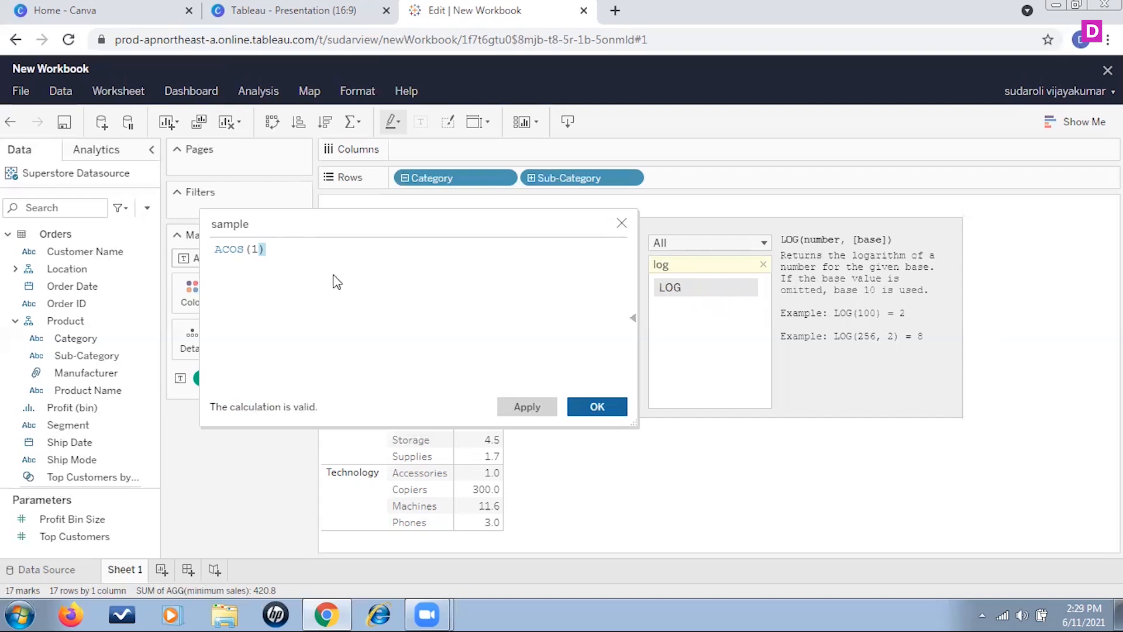
- Replace the sample calculation's formula with MAX([Sales])
drag(284, 251, 188, 257)
key(Right)
text(ma)
key(Escape)
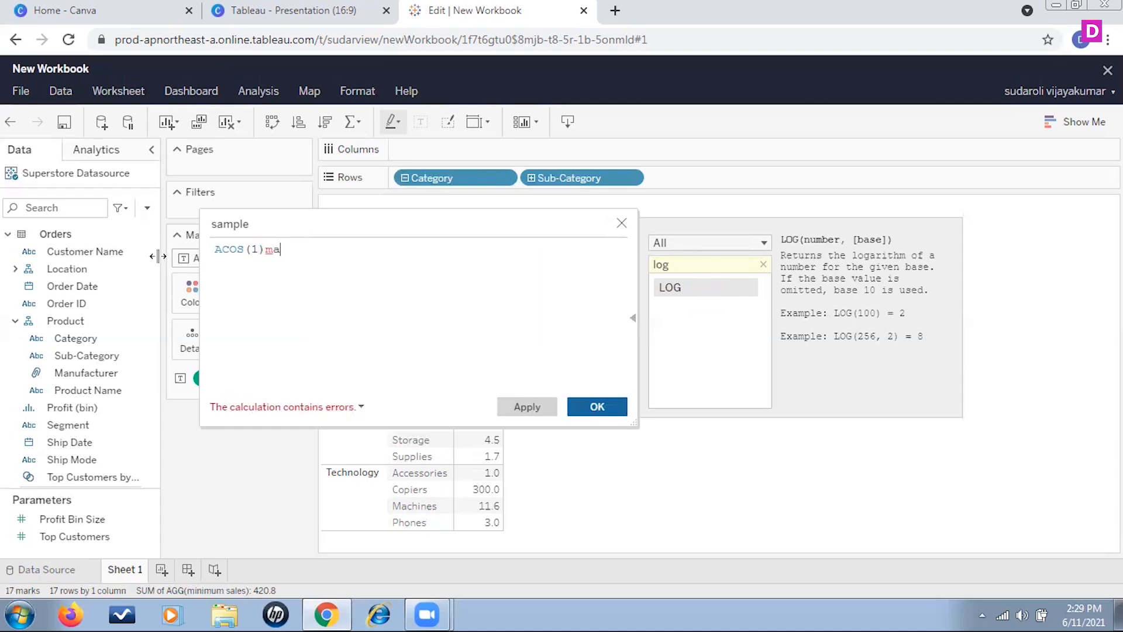
key(ctrl+a)
key(BackSpace)
text(mi)
key(BackSpace)
key(Escape)
text(ax ()
key(BackSpace)
key(BackSpace)
click(284, 267)
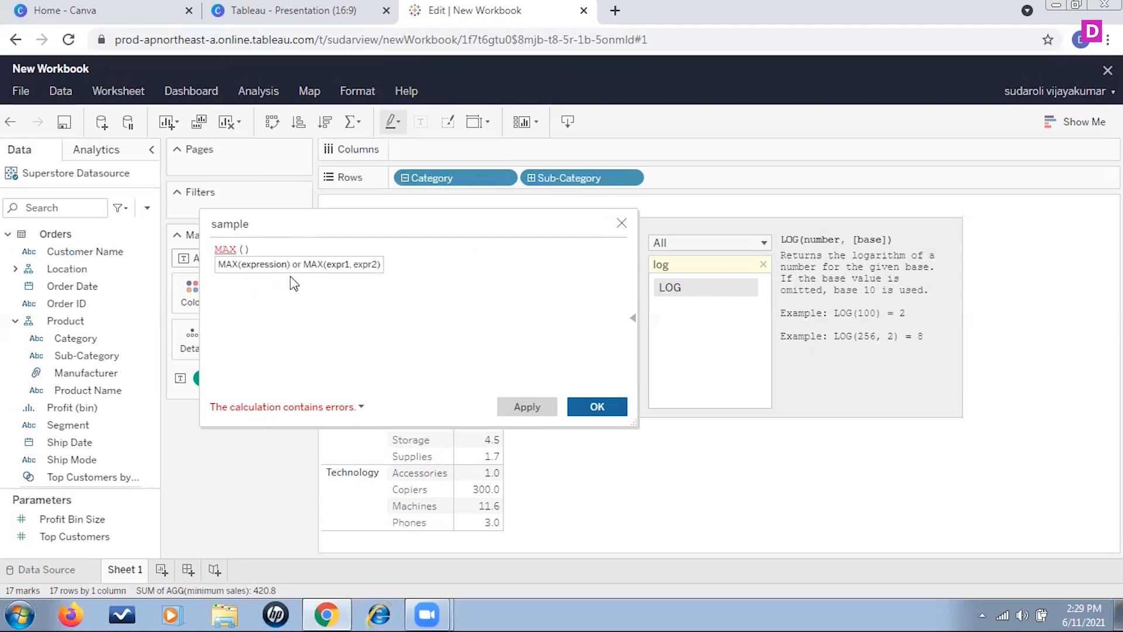
text(sa)
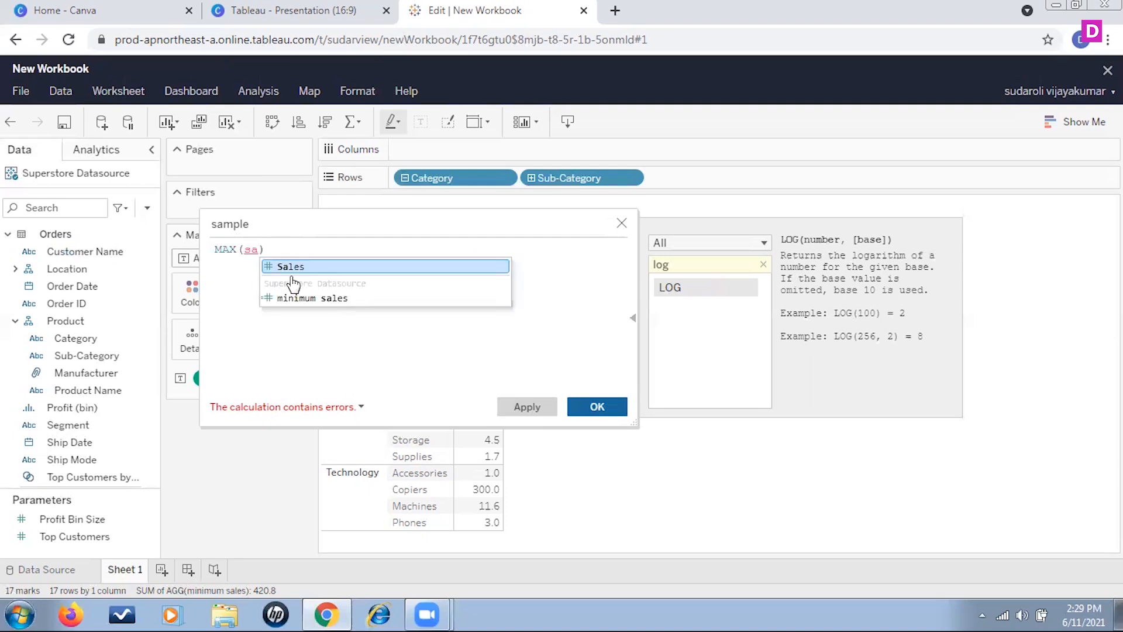
click(304, 267)
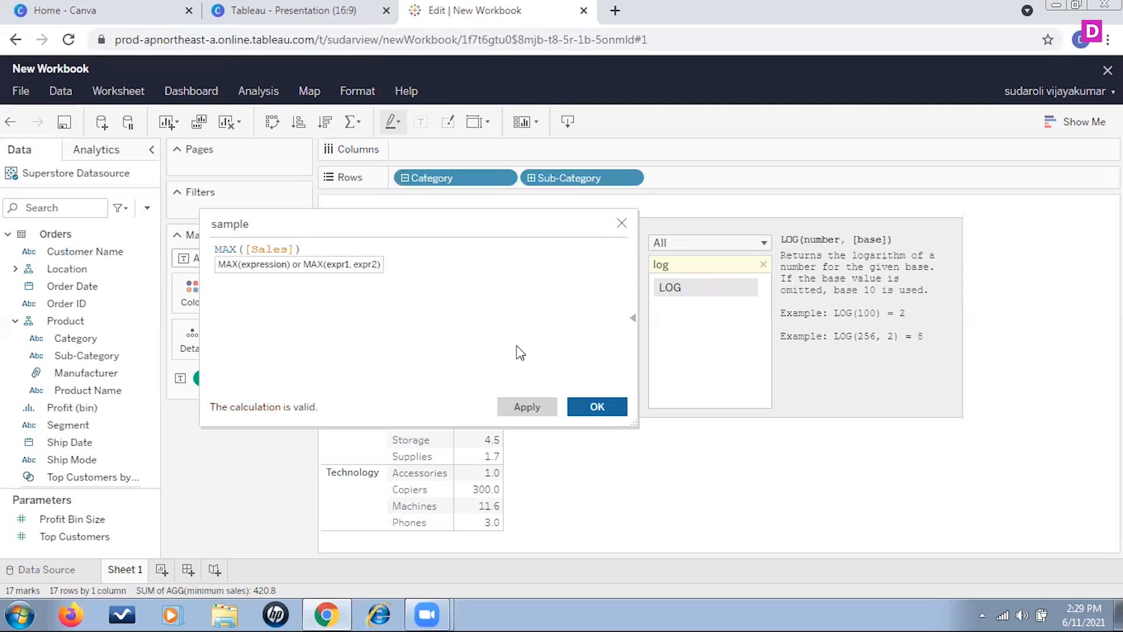
click(498, 307)
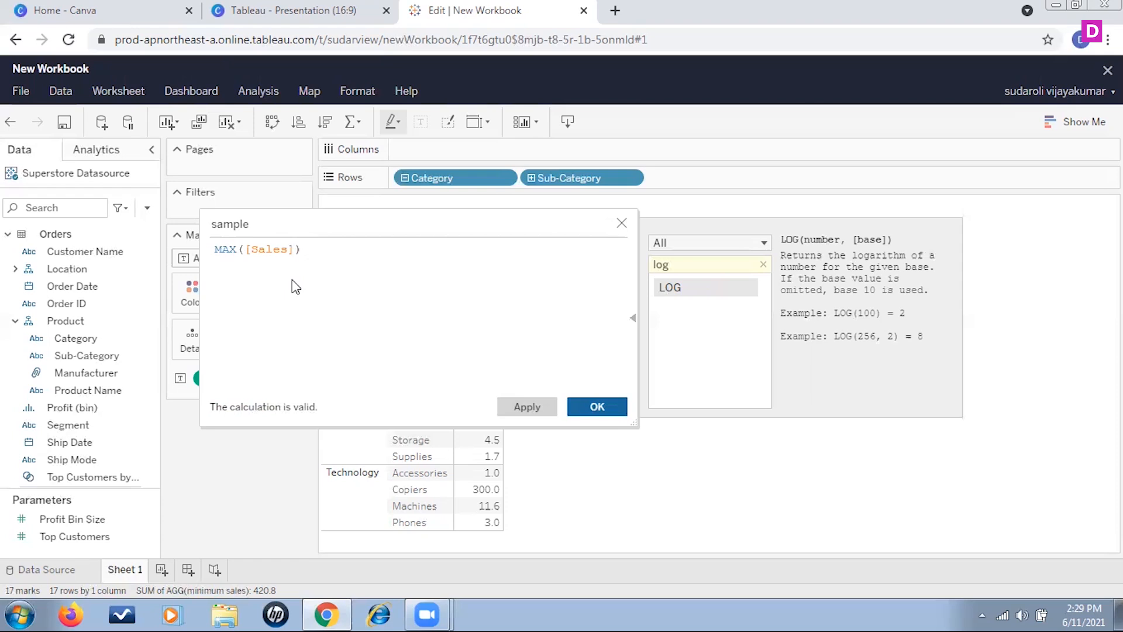
- Search the function list for PI, POWER and RADIANS to read their descriptions
drag(694, 263, 610, 258)
text(pi)
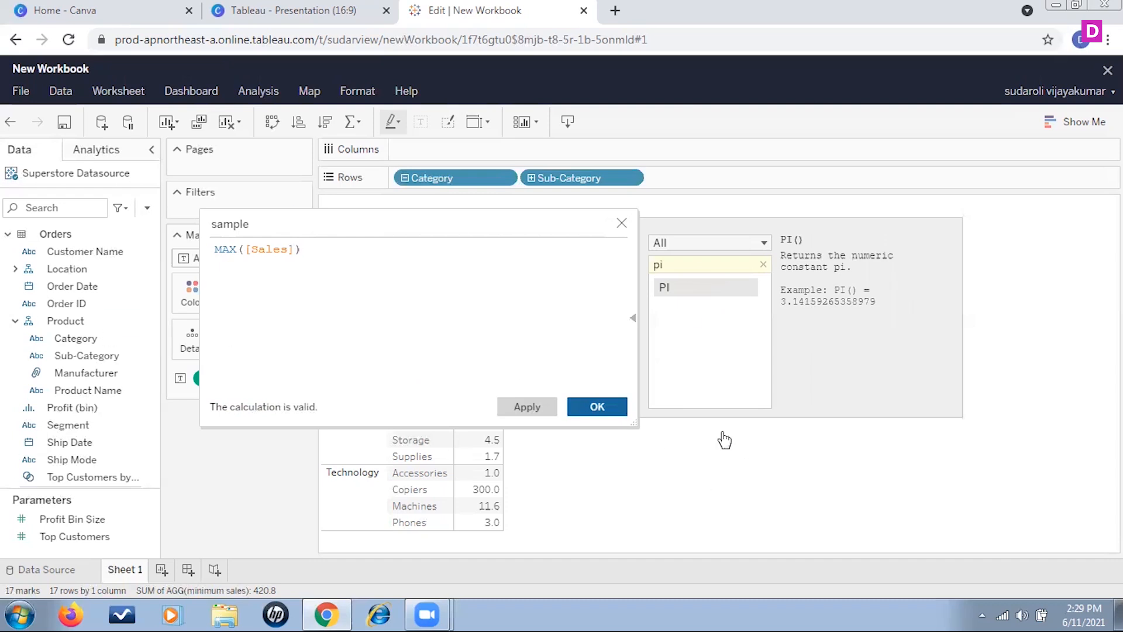
drag(682, 264, 596, 267)
text(powe)
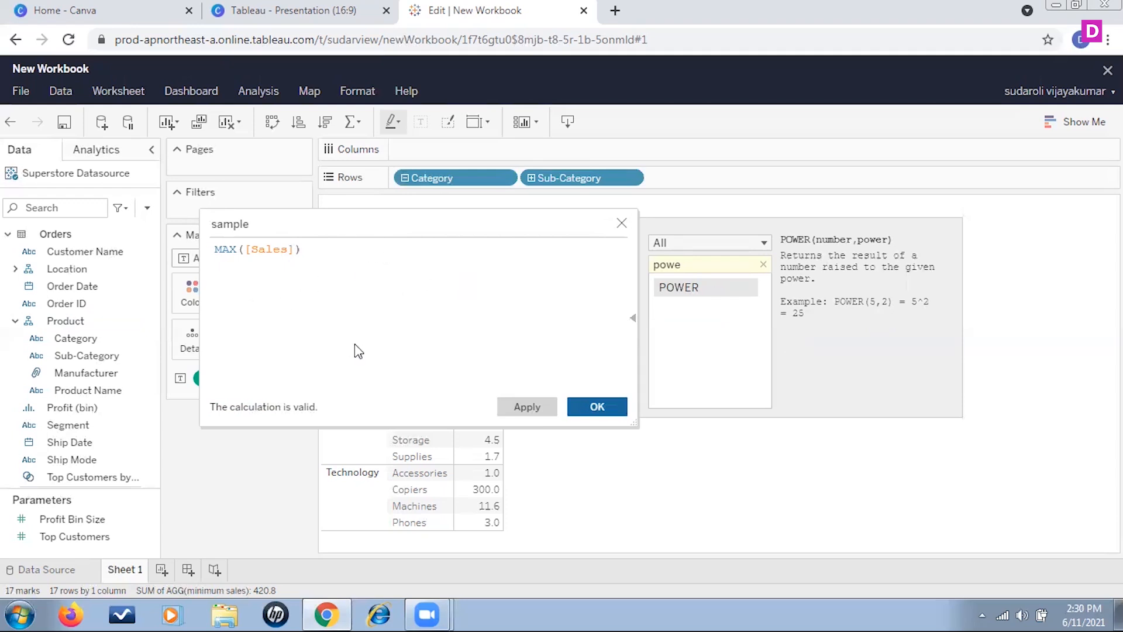
double_click(692, 264)
text(rad)
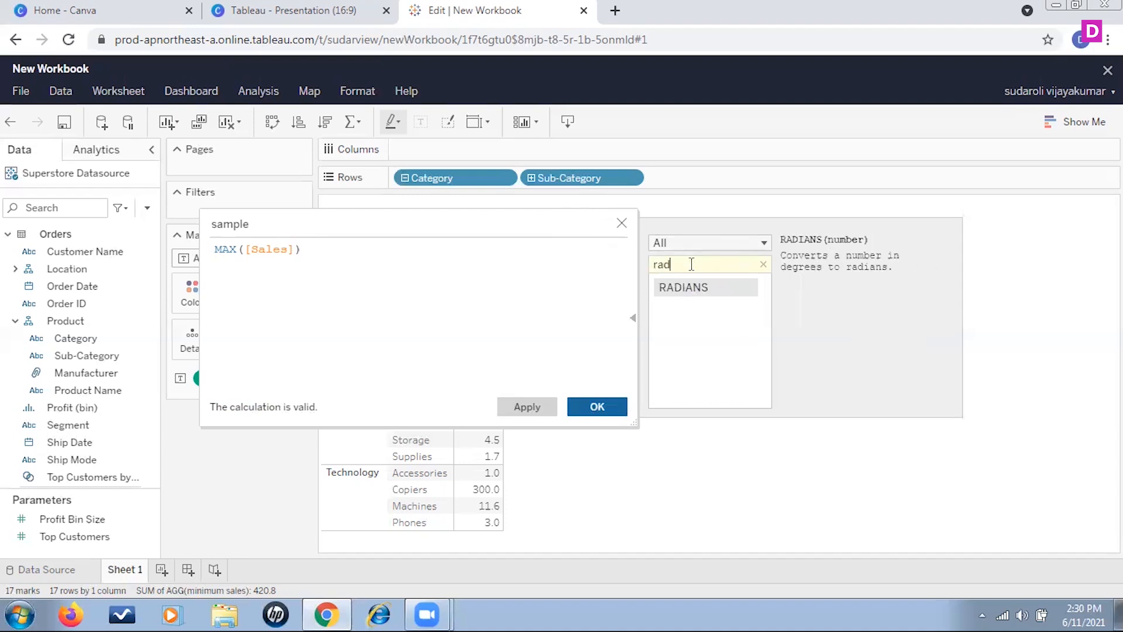
text(ians)
- Replace the formula with RADIANS(180) in the sample calculation
drag(306, 251, 103, 258)
text(rad)
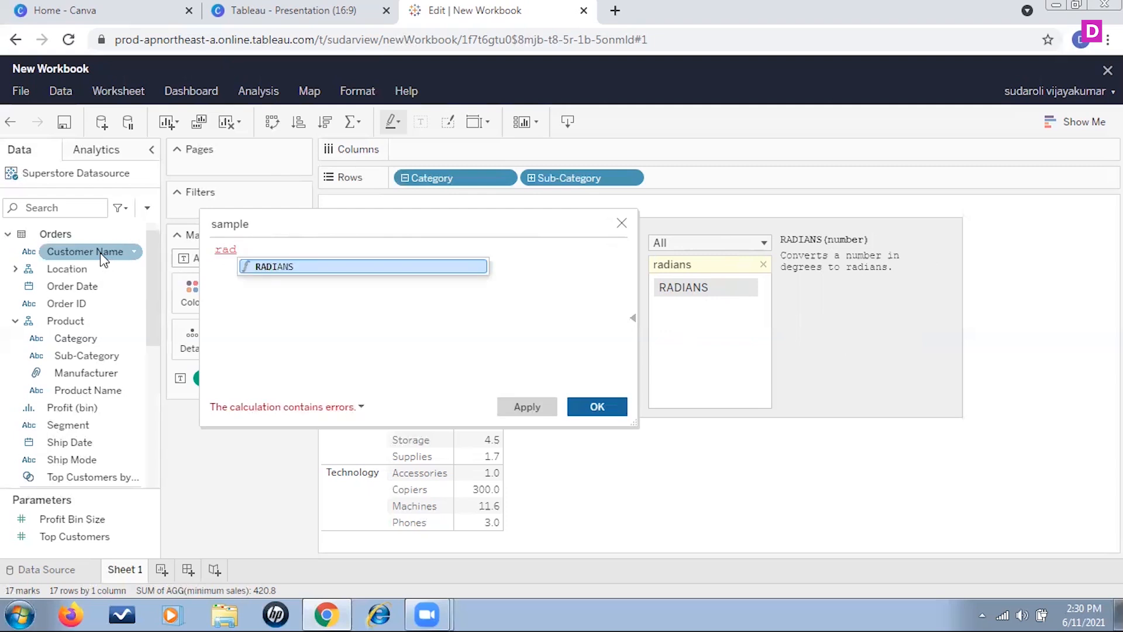
double_click(298, 267)
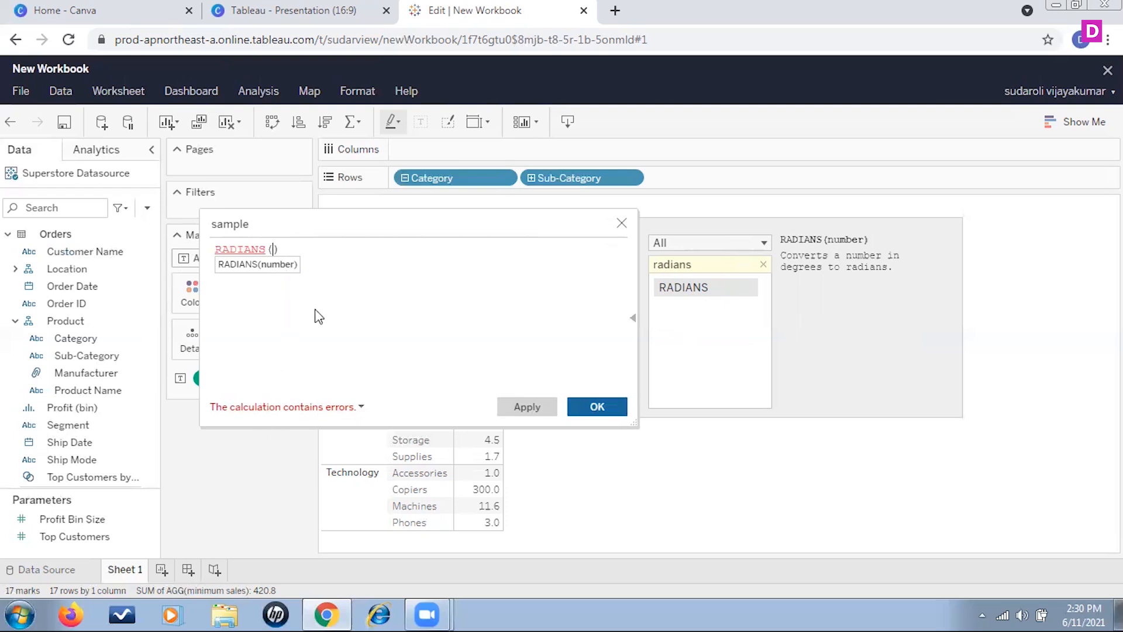
text(180)
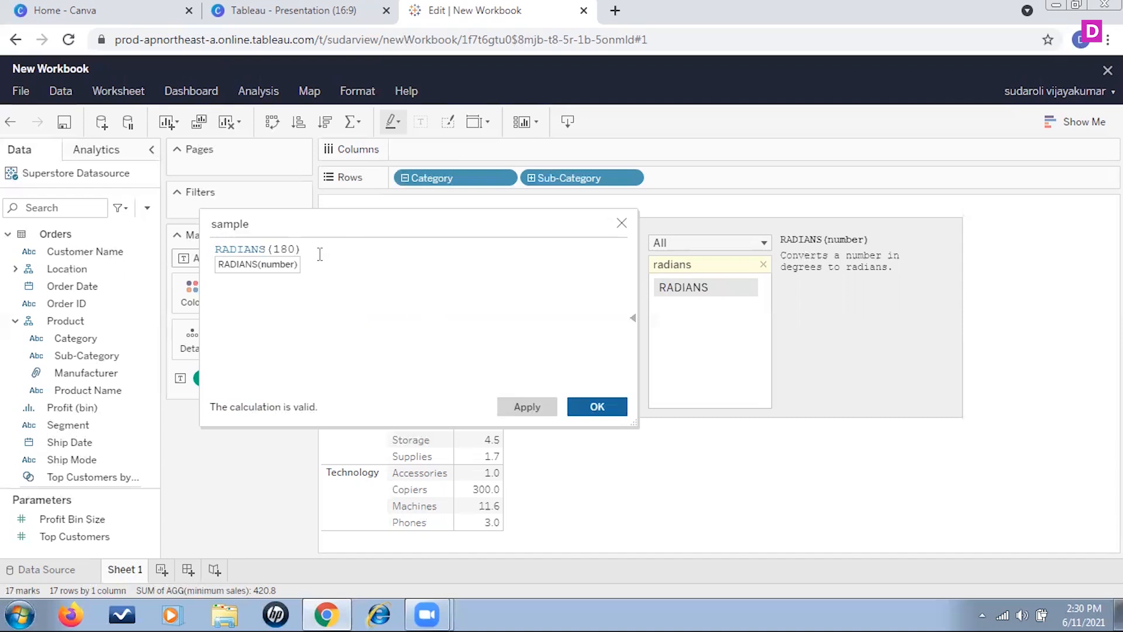
- Replace the formula with an empty ROUND function in the sample calculation
drag(321, 251, 138, 240)
text(roun)
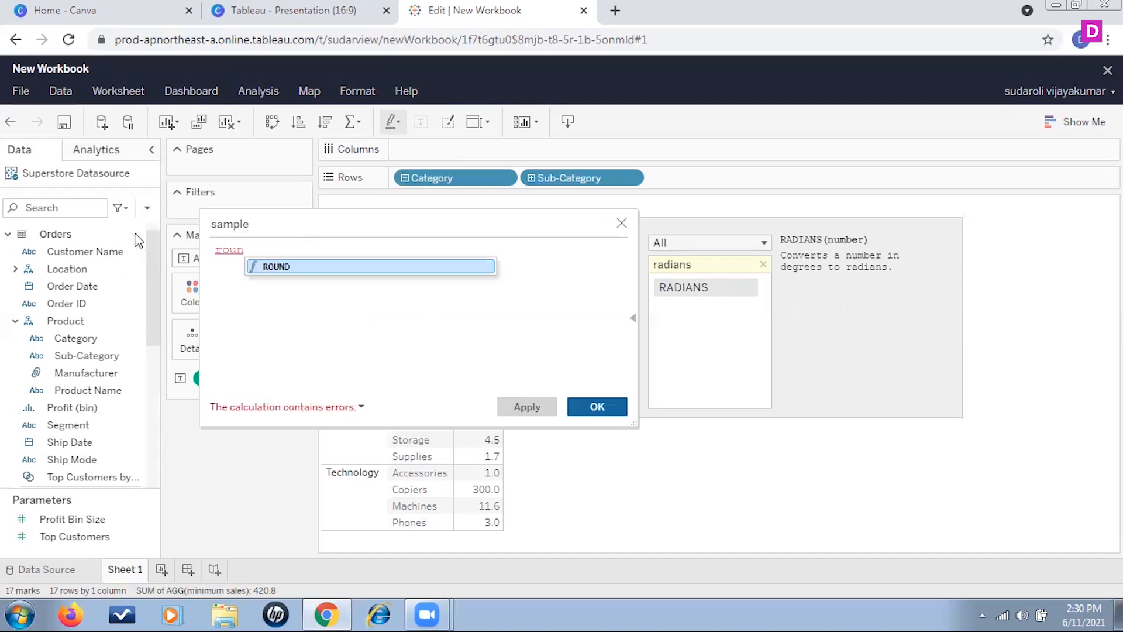
click(289, 267)
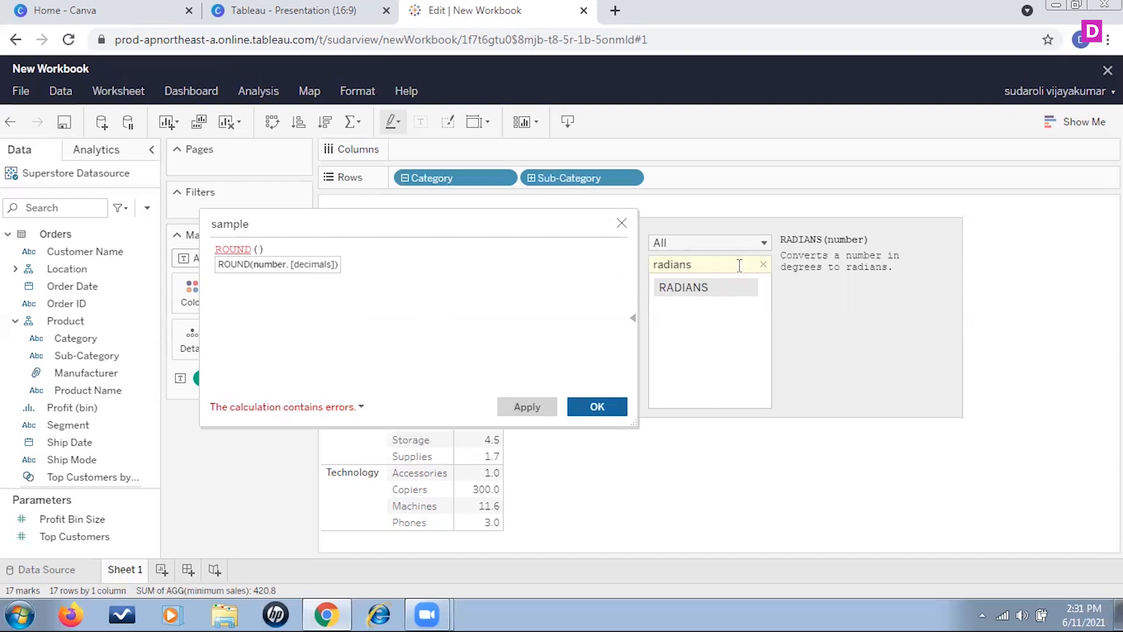
- Search the function list for null functions and for ROUND to read their descriptions
double_click(711, 264)
text(nu)
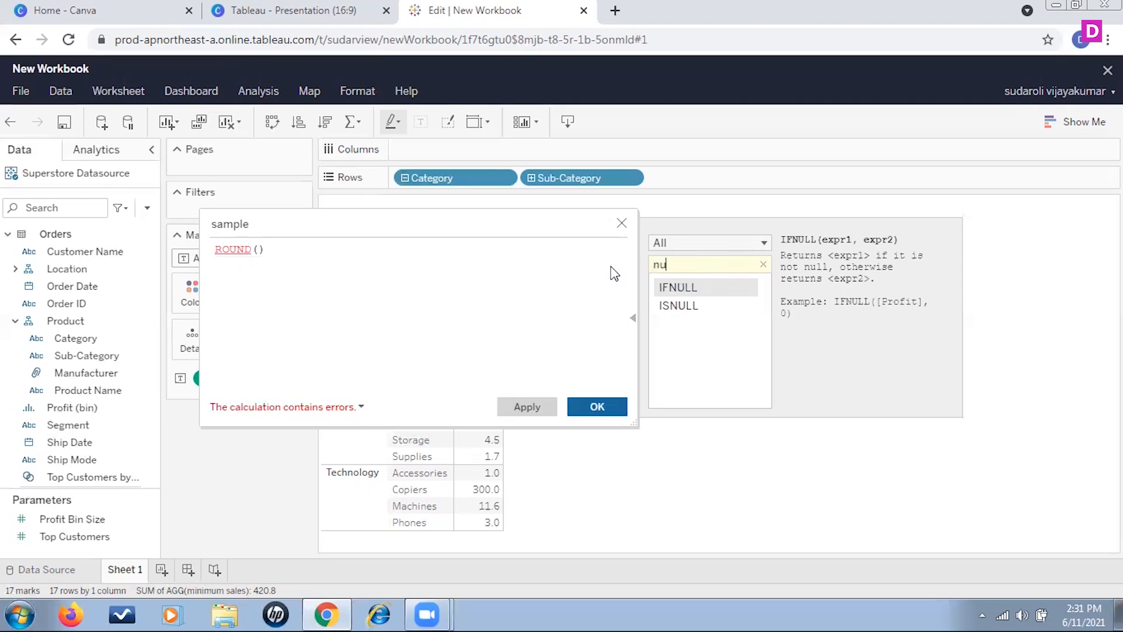
key(BackSpace)
key(BackSpace)
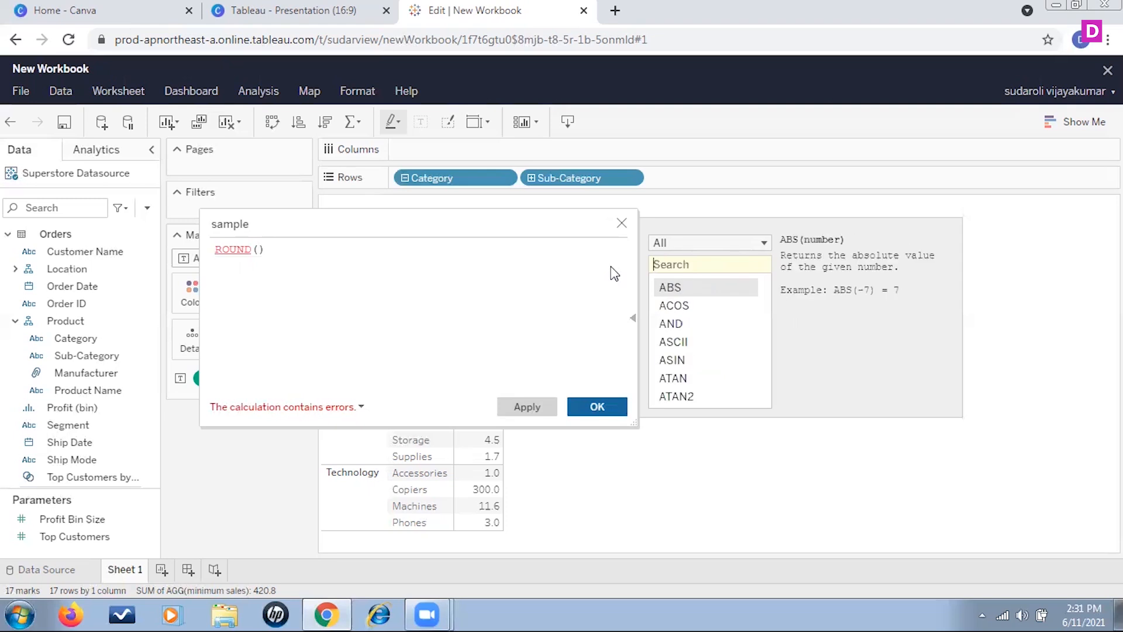
text(round)
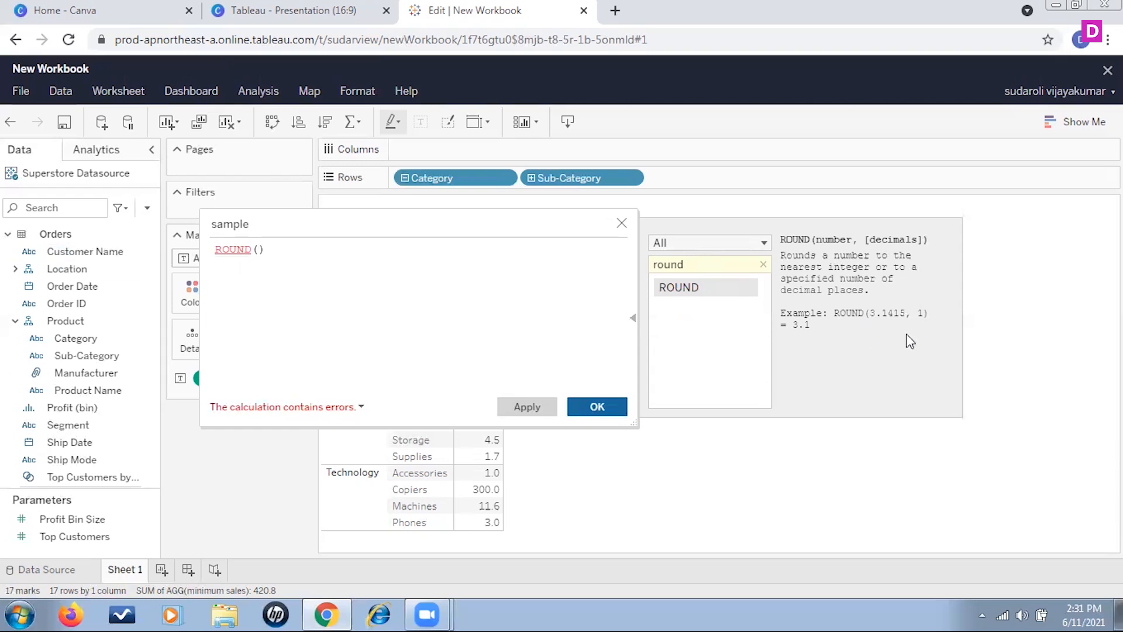
- Re-enter the ROUND function in the sample calculation from the autocomplete list
drag(276, 248, 107, 248)
text(round)
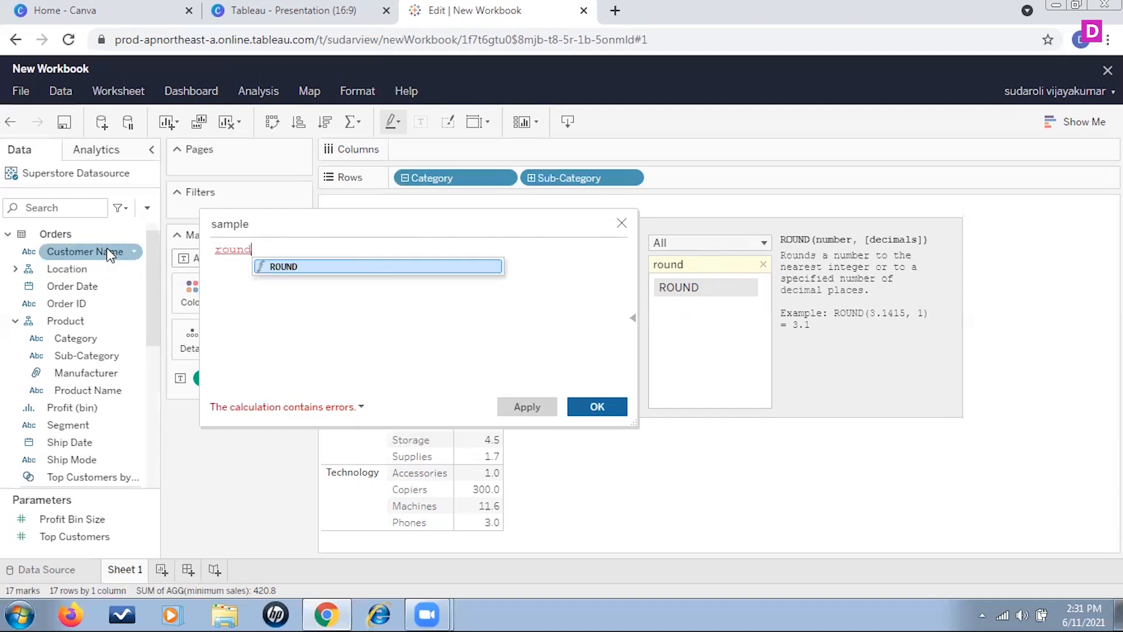
click(286, 267)
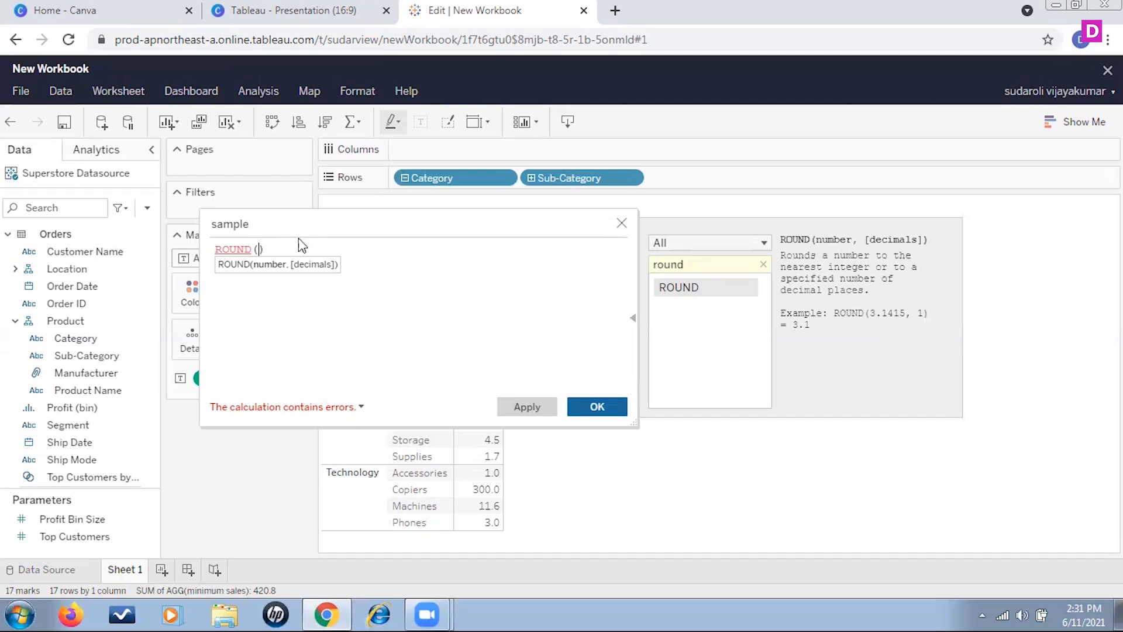
- Replace the formula with an empty SIGN function in the sample calculation
drag(293, 250, 146, 248)
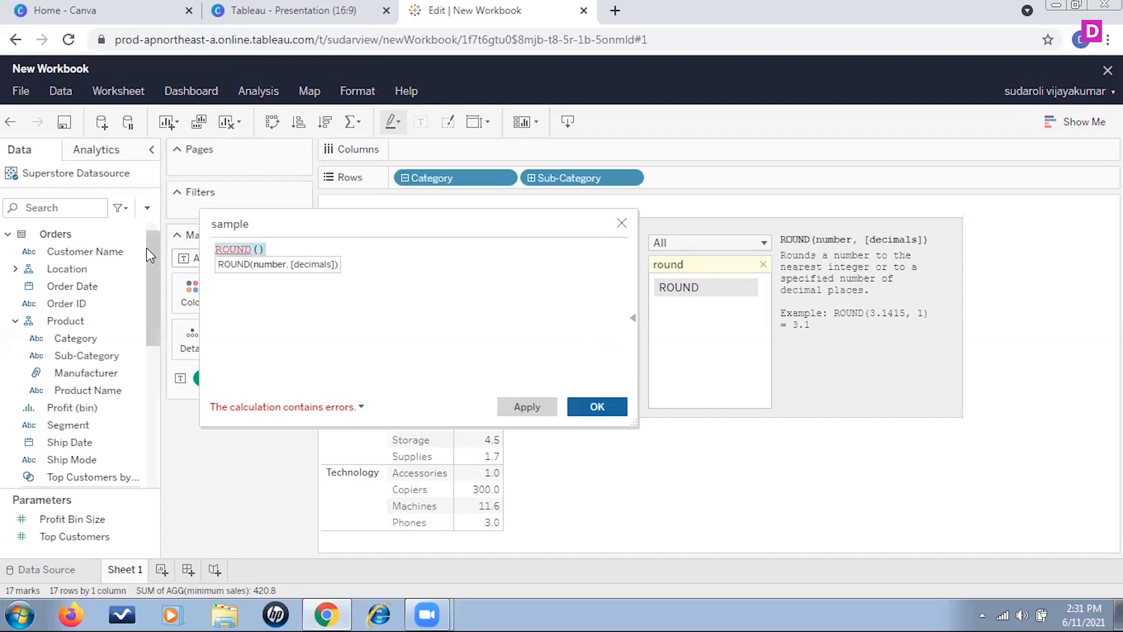
text(d)
key(BackSpace)
text(sign)
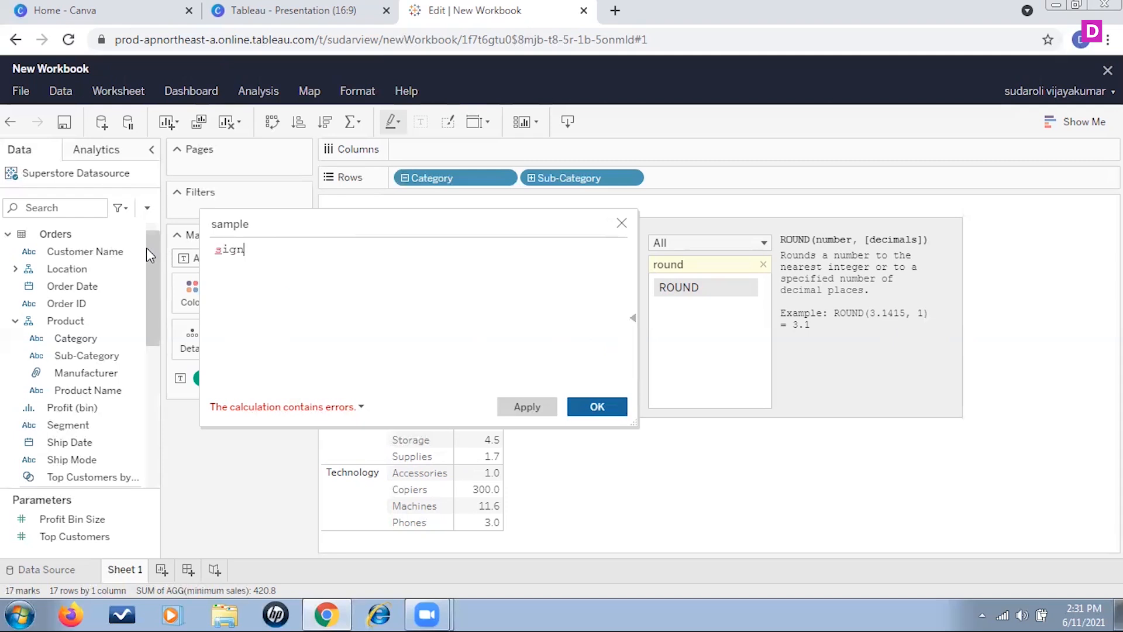
click(290, 271)
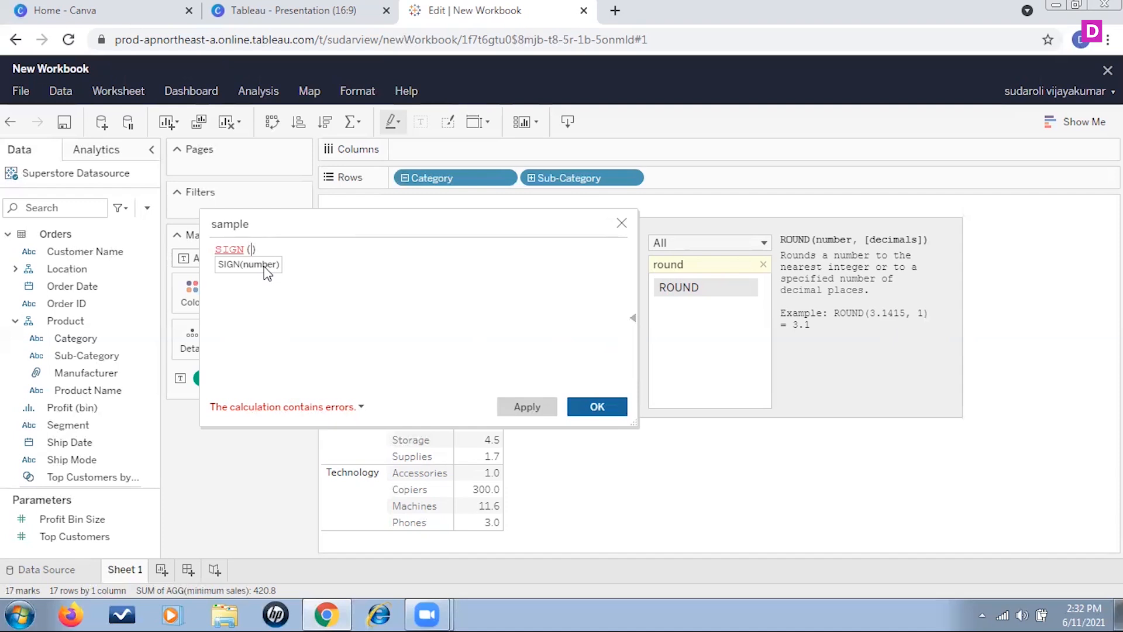
- Search the function list for SIGN to read its description
click(686, 263)
double_click(686, 263)
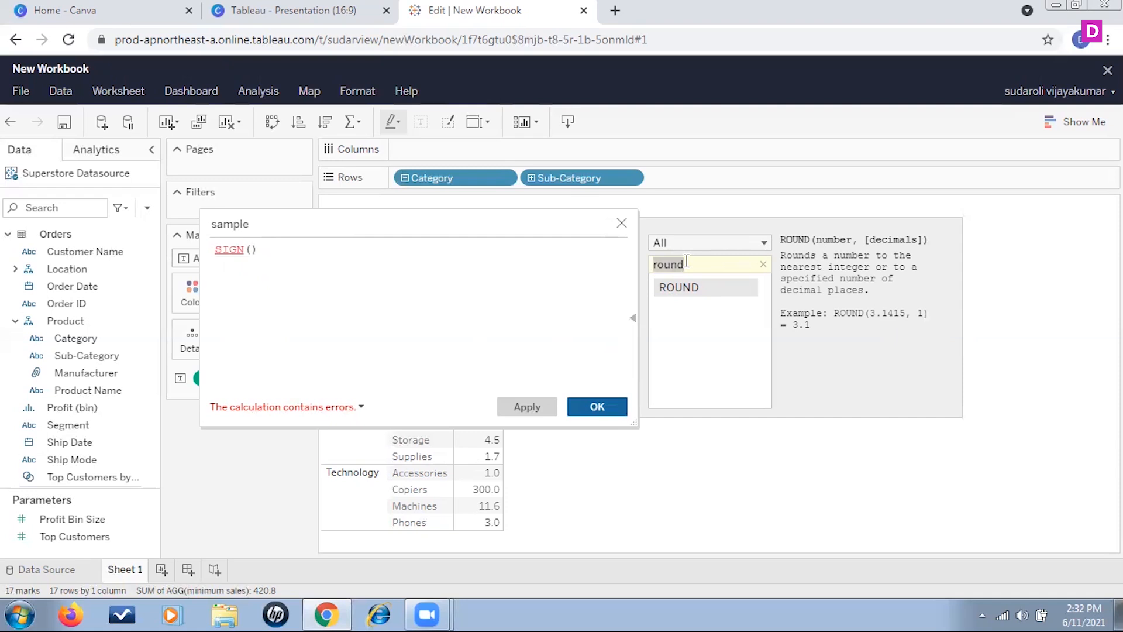
text(sign)
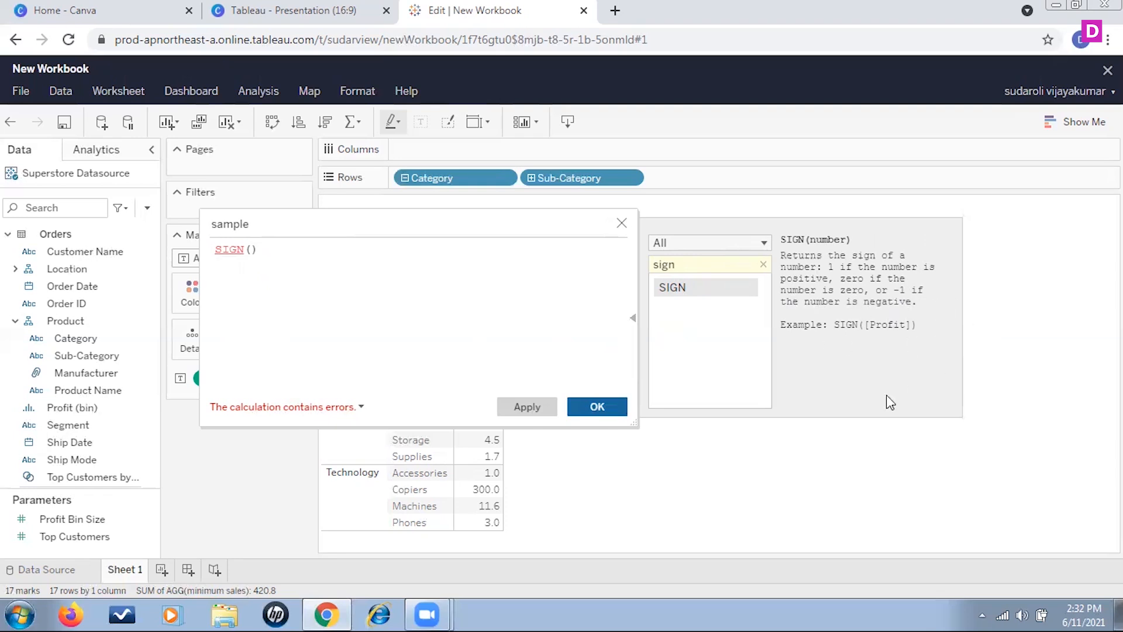
- Re-enter the SIGN function in the sample calculation from the autocomplete list
click(245, 250)
text(sign)
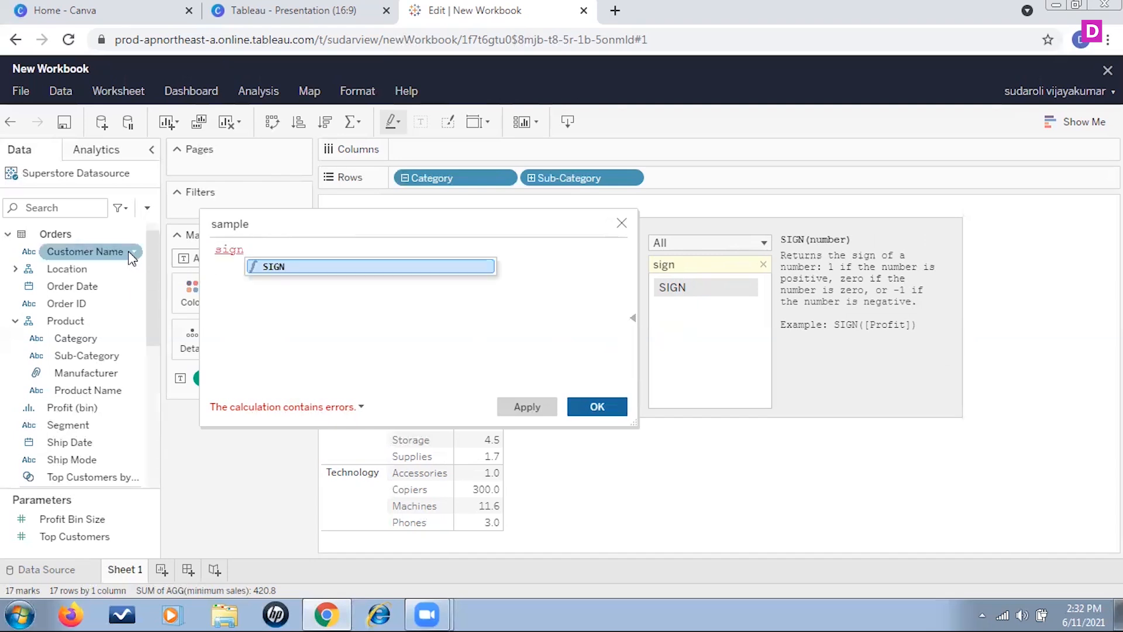
double_click(257, 266)
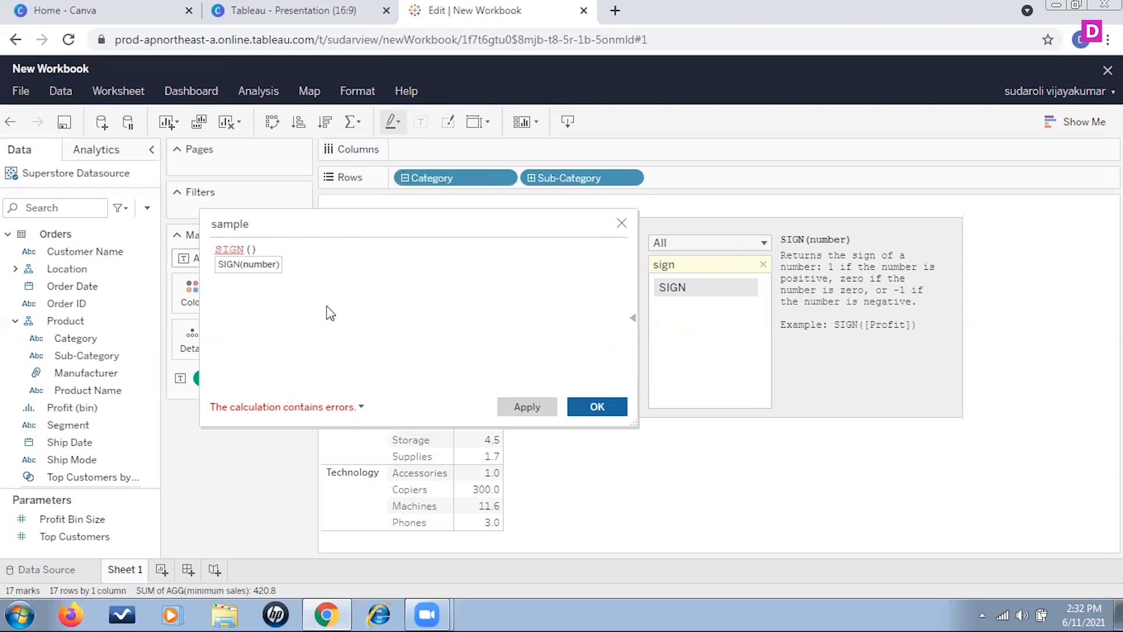
- Search the function list for SIN, SQRT and SQUARE to read their descriptions, then close the calculation editor
click(680, 265)
double_click(679, 266)
text(sin)
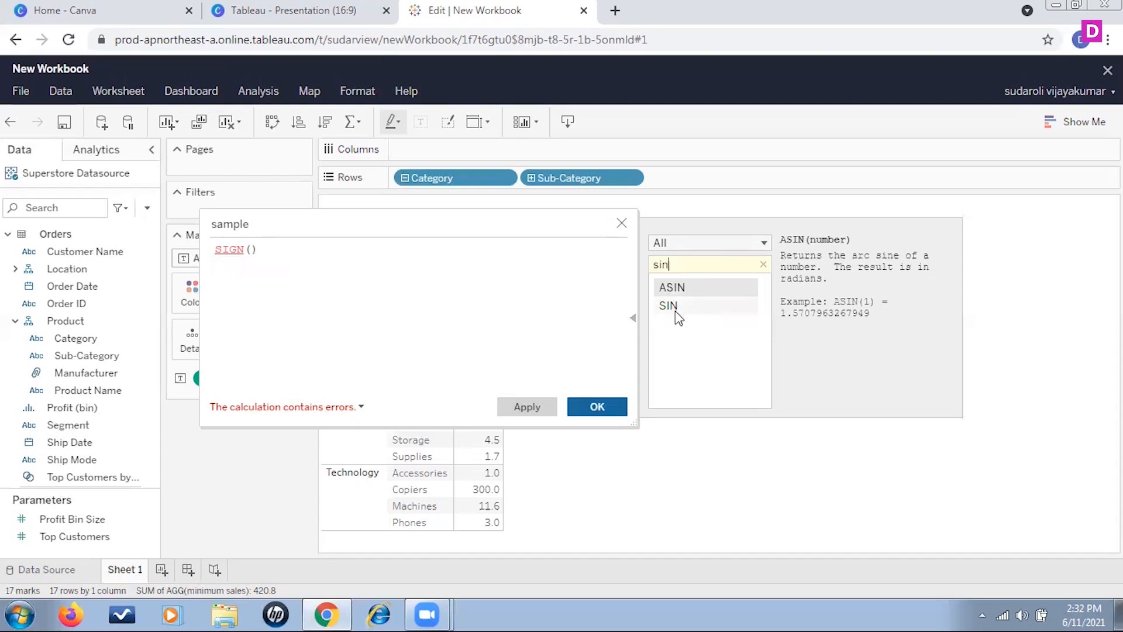
click(676, 310)
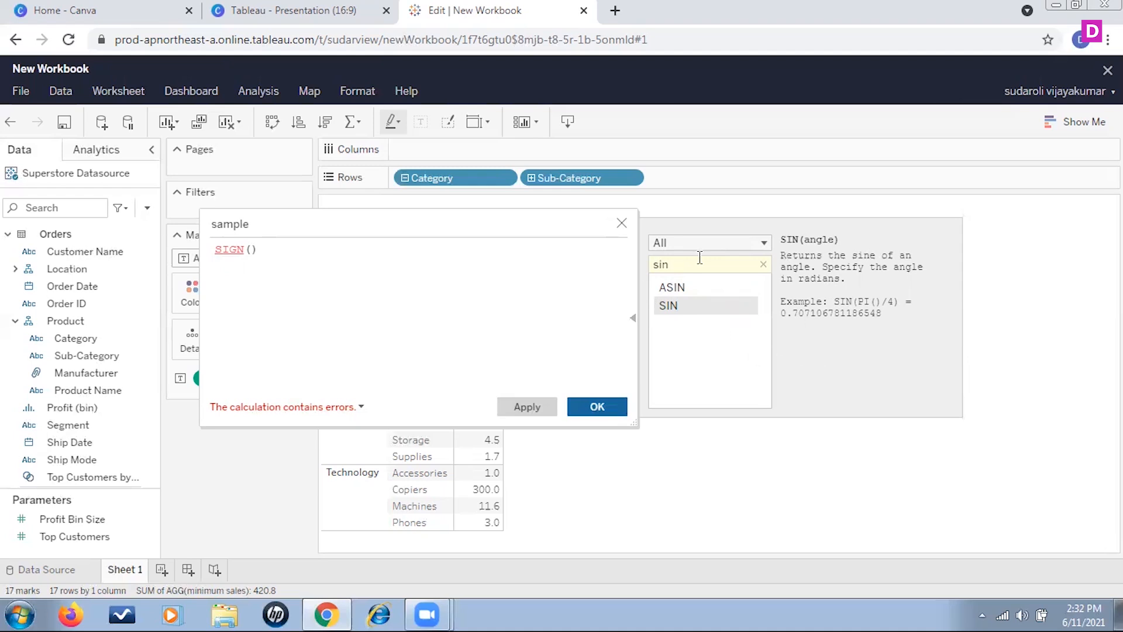
double_click(677, 265)
text(sqrt)
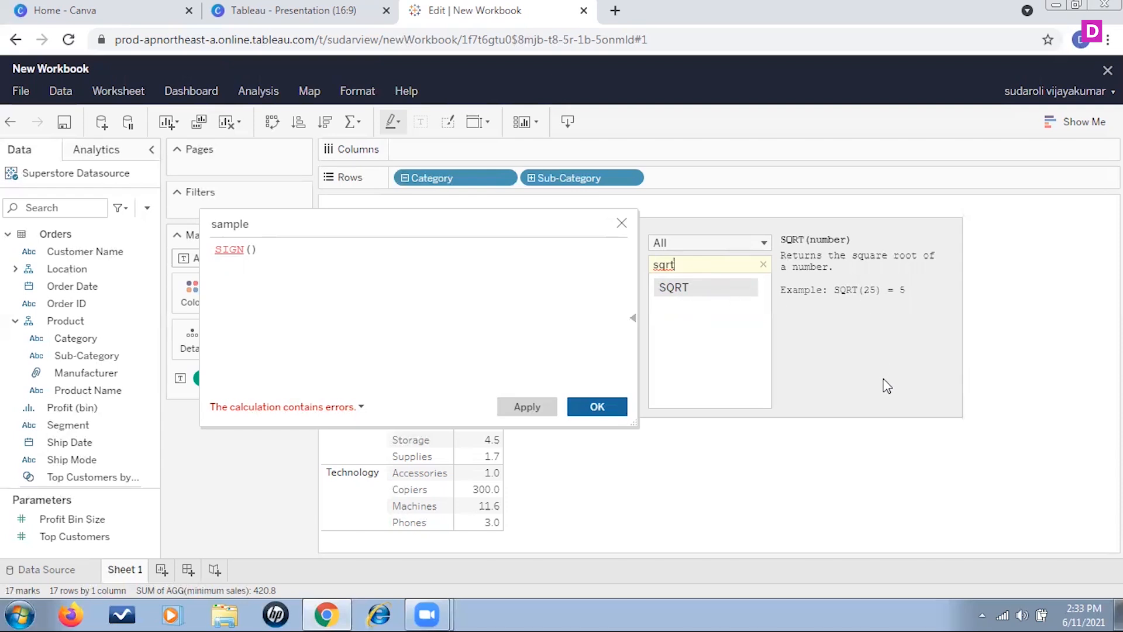
double_click(680, 265)
text(squ)
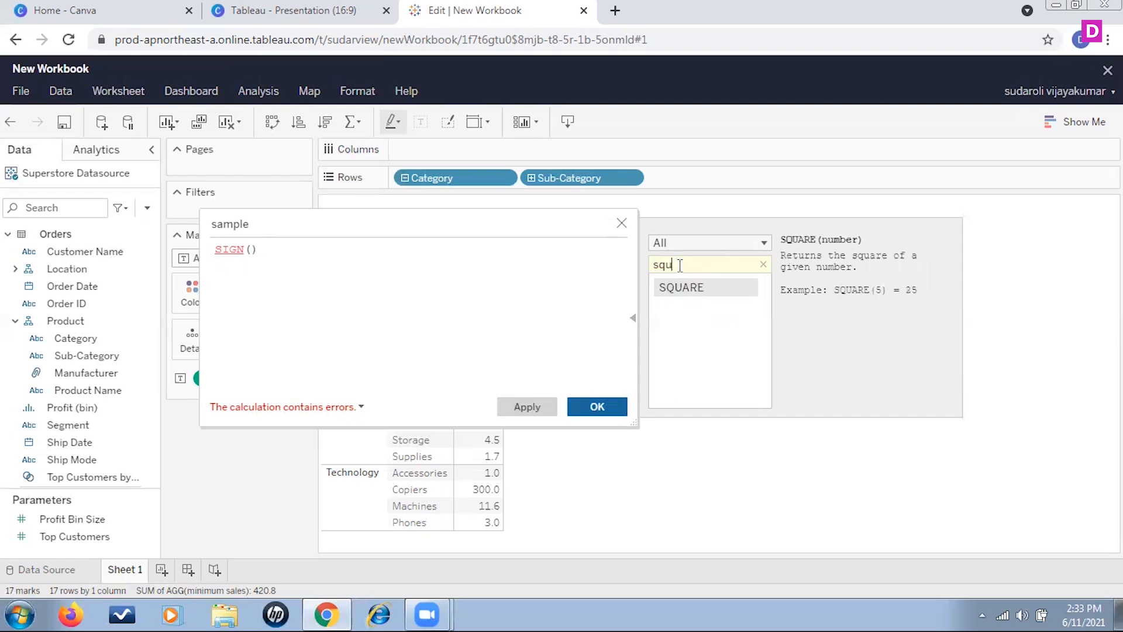
text(are)
click(620, 223)
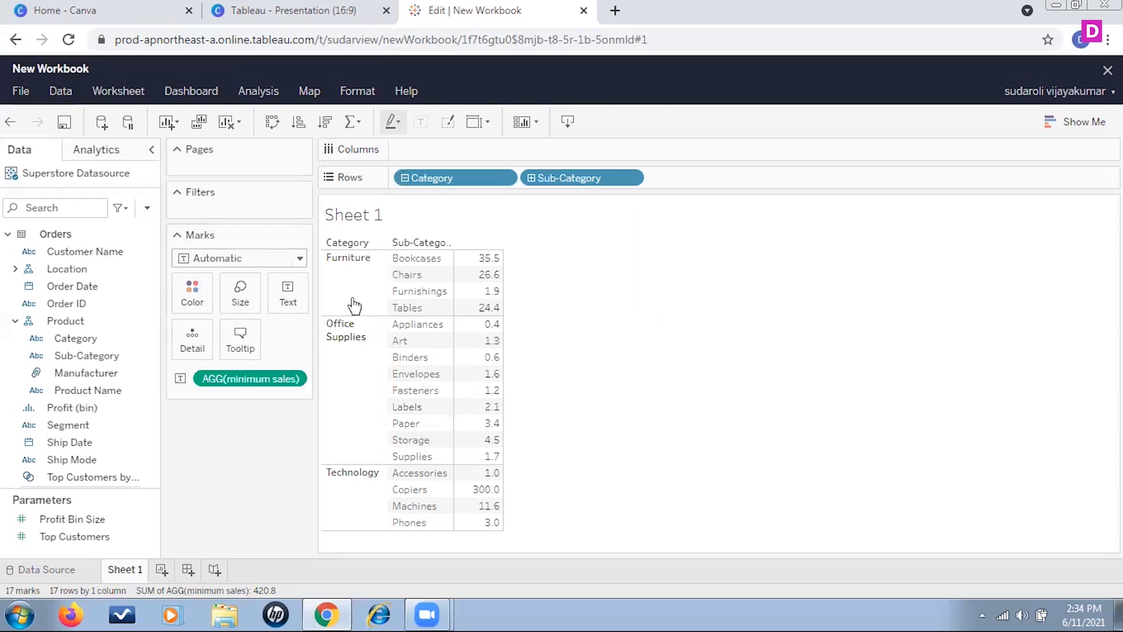